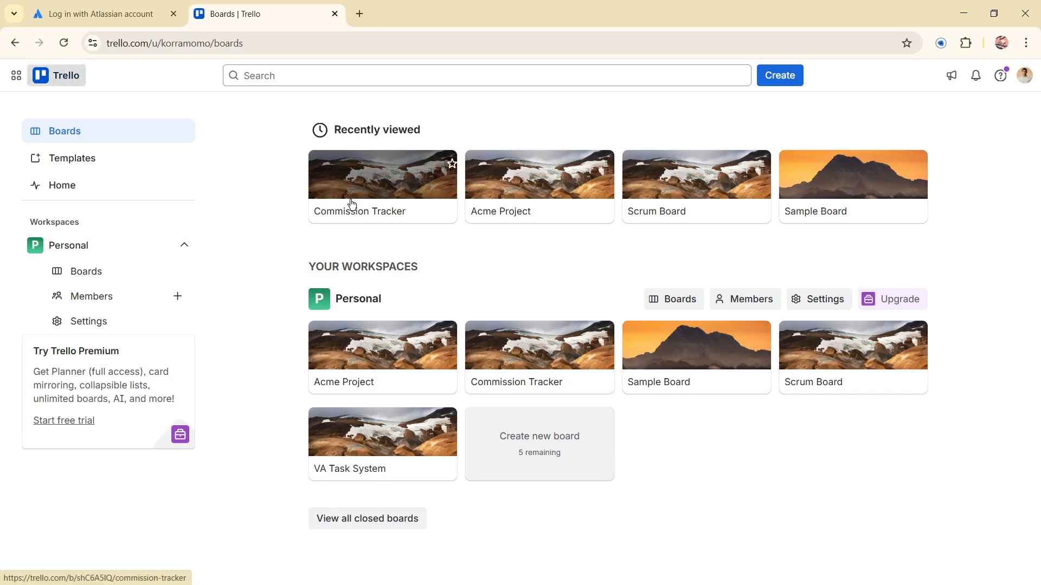
Create a board titled Commission Tracker with the pale blue gradient background.
click(799, 77)
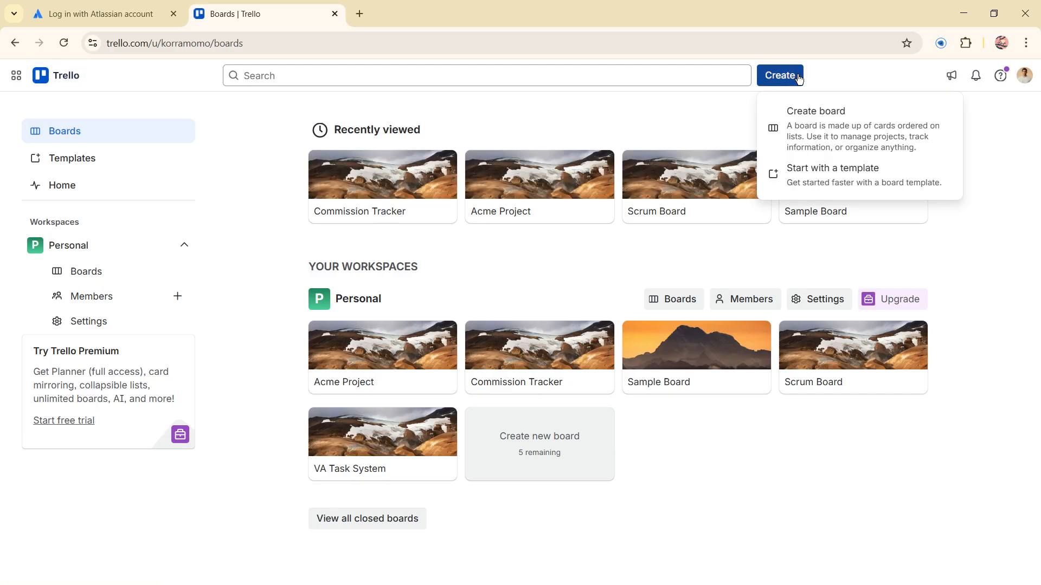
click(800, 142)
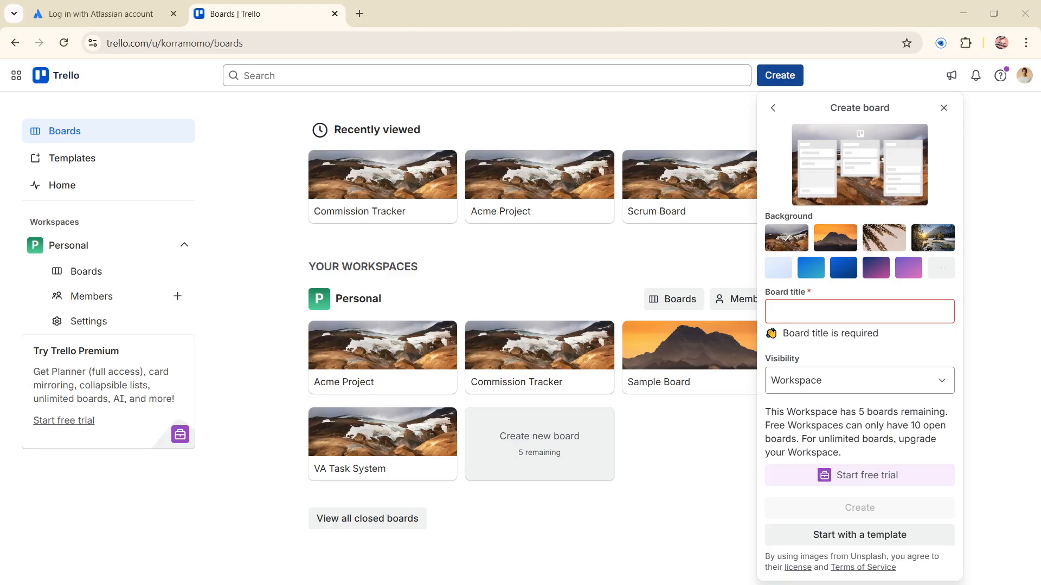
click(793, 303)
text(Commission Tracker)
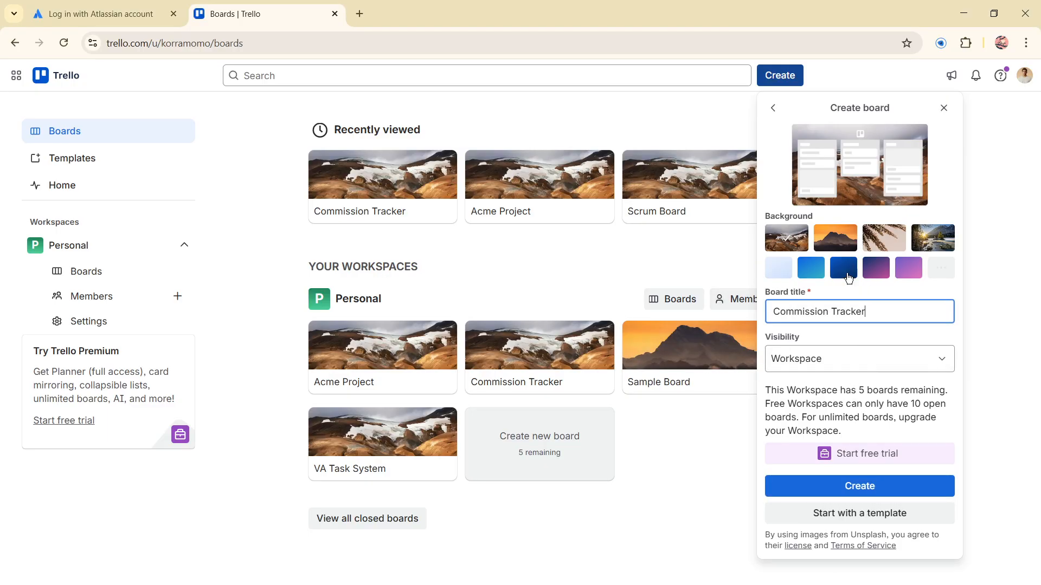
click(882, 245)
click(931, 240)
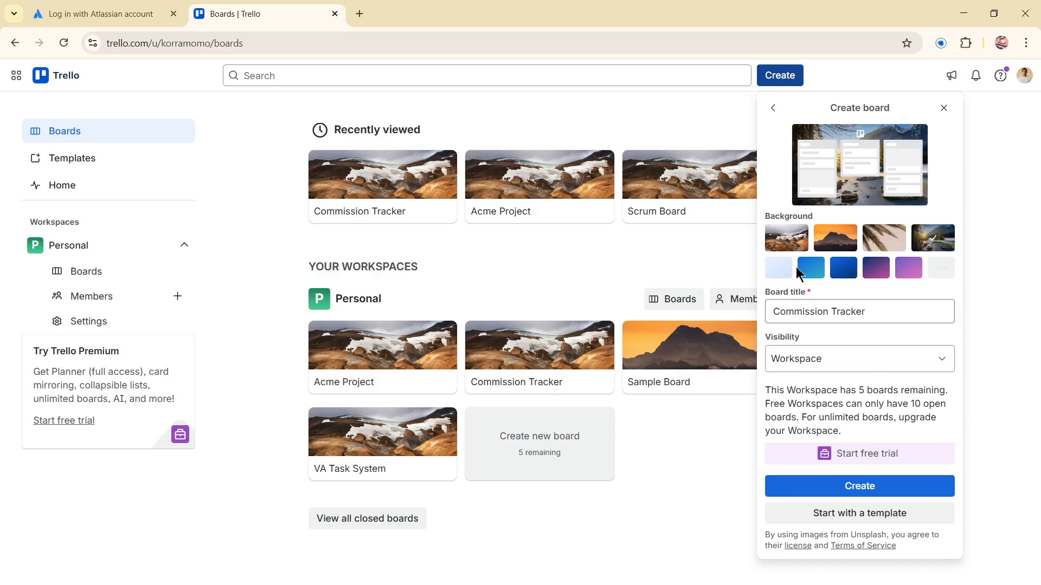
click(812, 271)
click(779, 267)
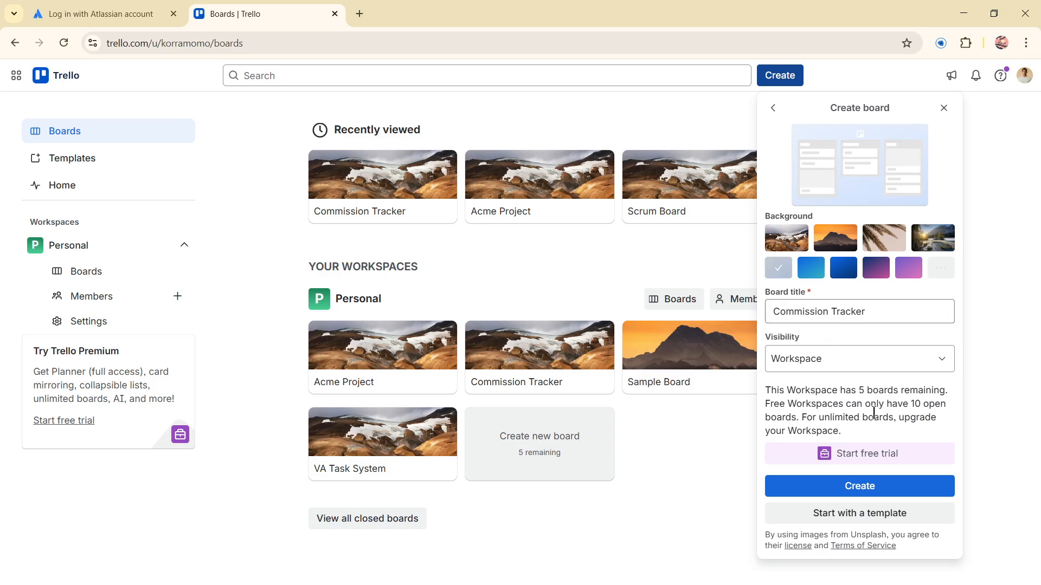
click(906, 497)
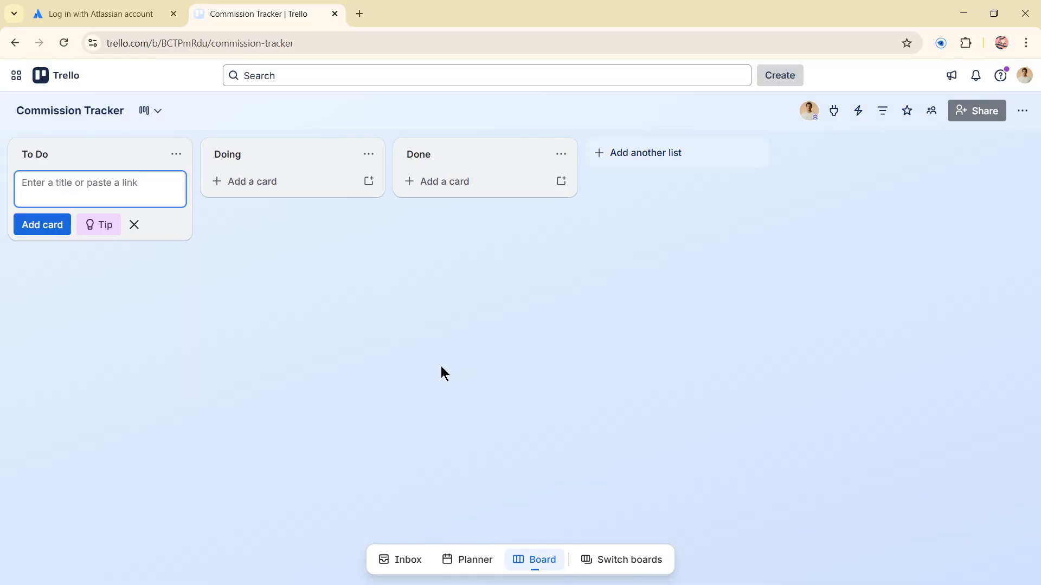
Rename the To Do list to Requests.
click(64, 146)
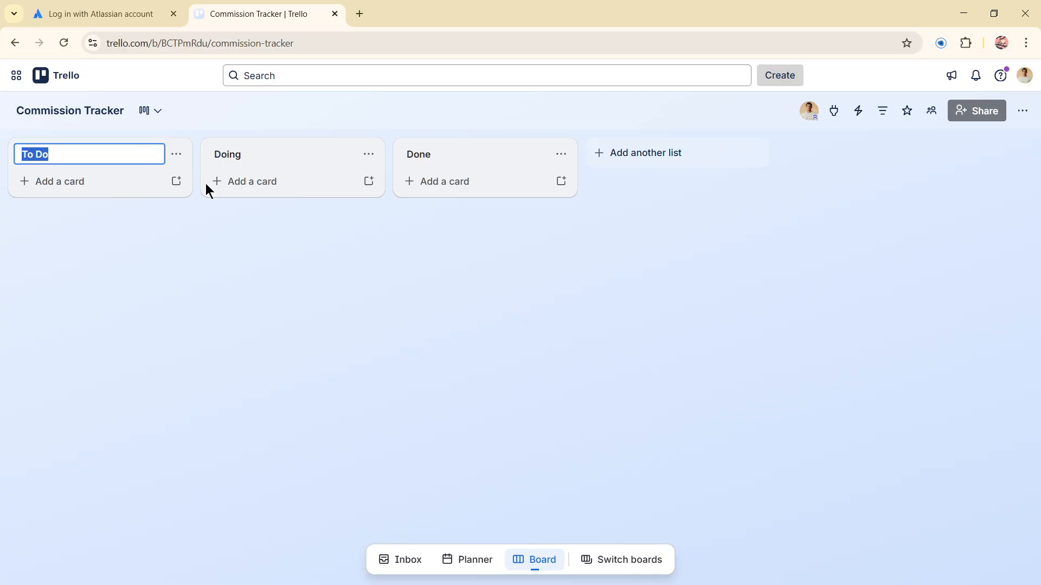
key(BackSpace)
text(Requests)
click(197, 244)
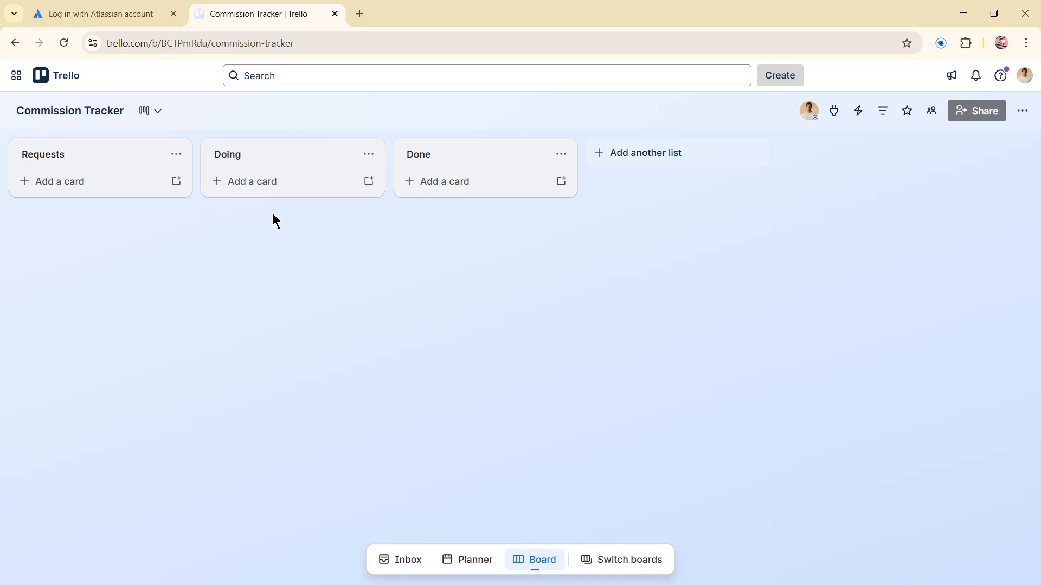
Rename the Doing list to In Progress and the Done list to Review.
click(266, 155)
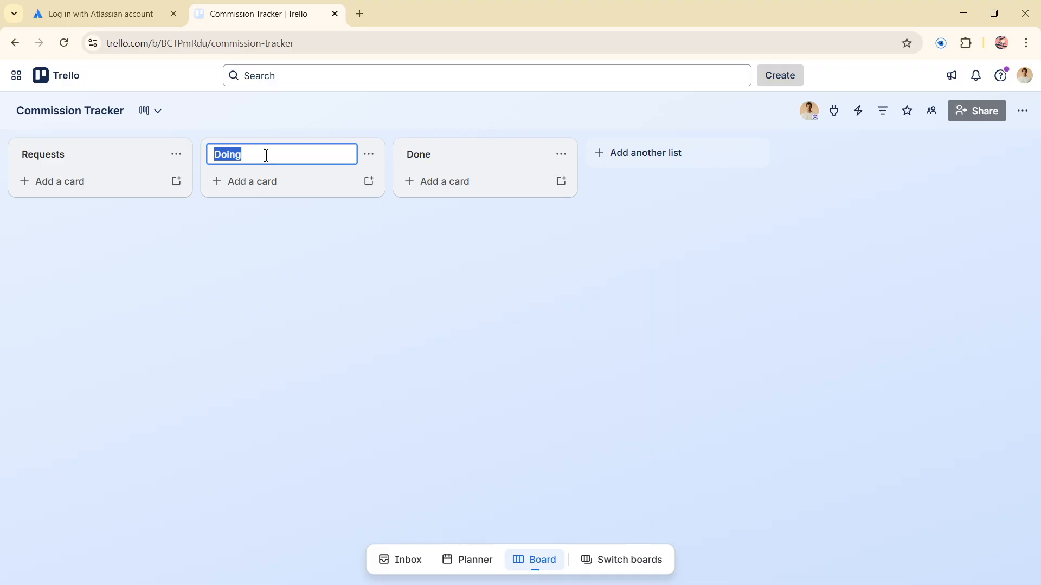
text(In Progress)
key(Return)
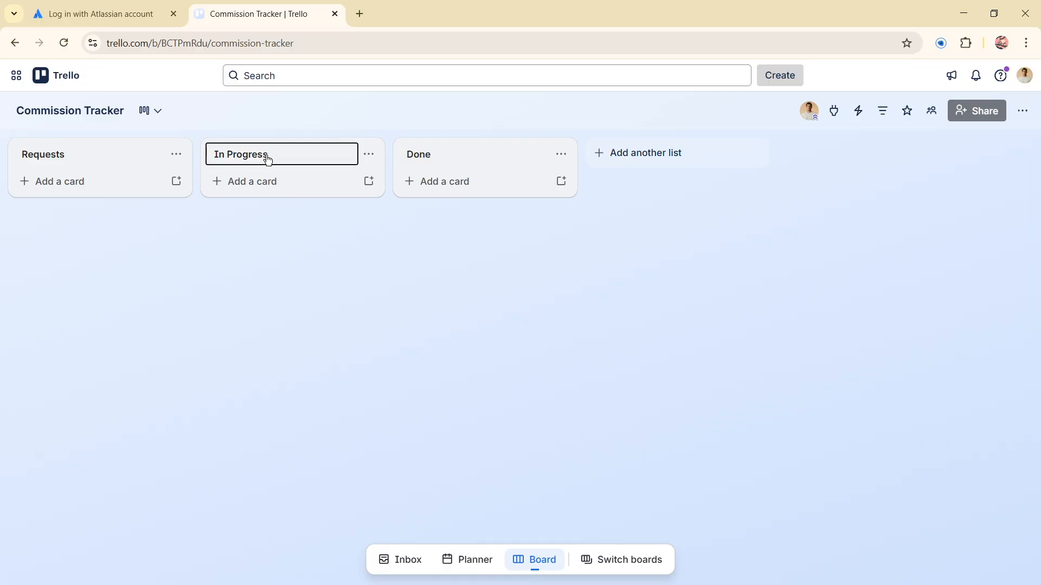
click(466, 155)
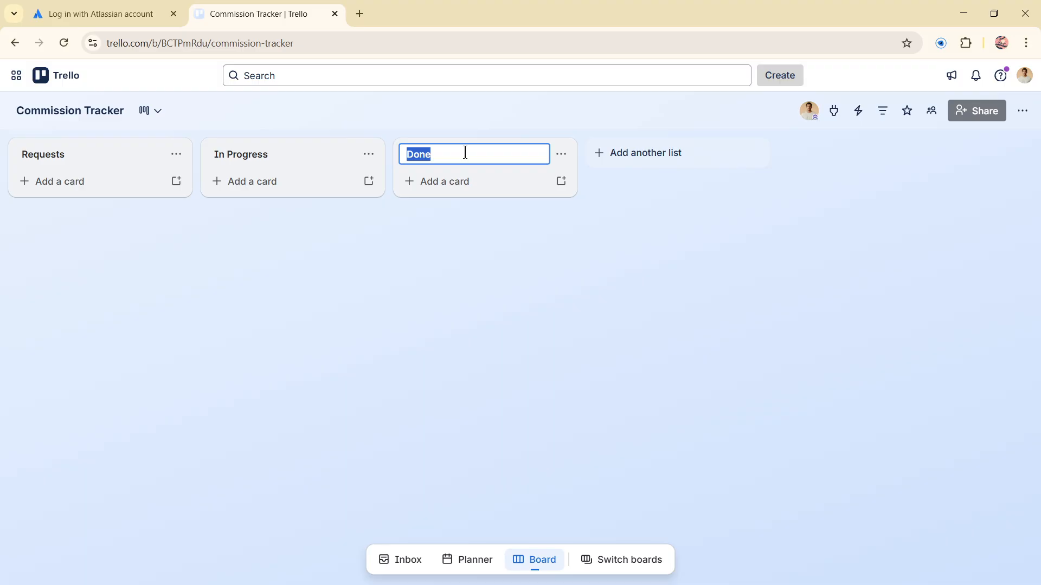
text(Review)
click(469, 239)
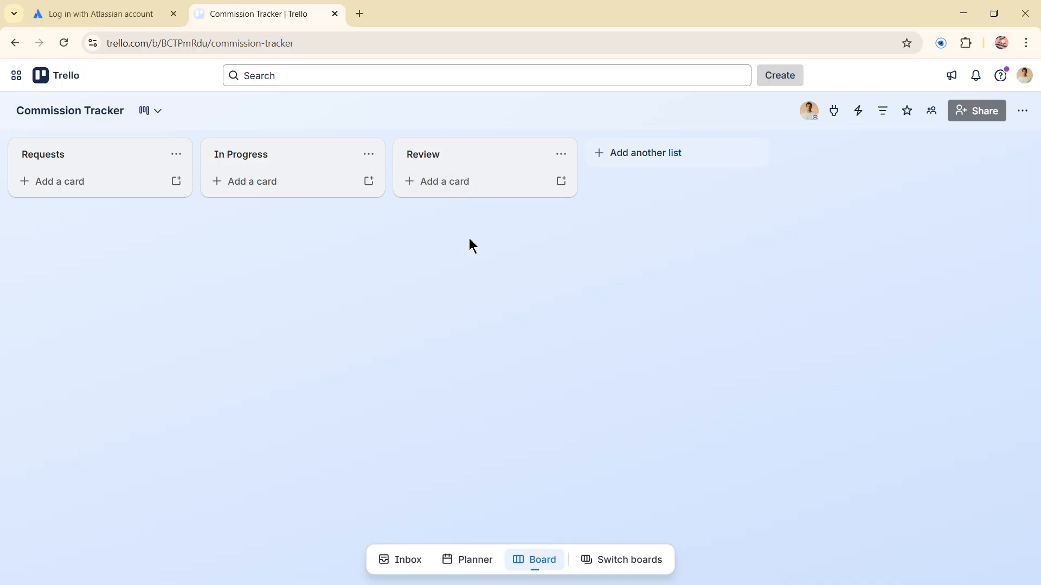
Add a fourth list named Completed after the Review list.
click(644, 157)
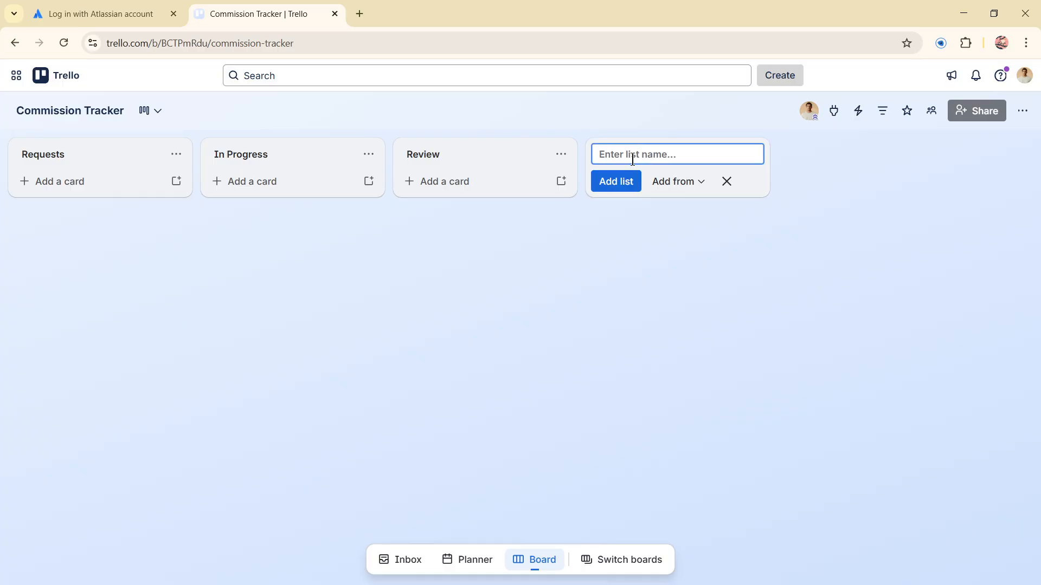
text(Completed)
key(Return)
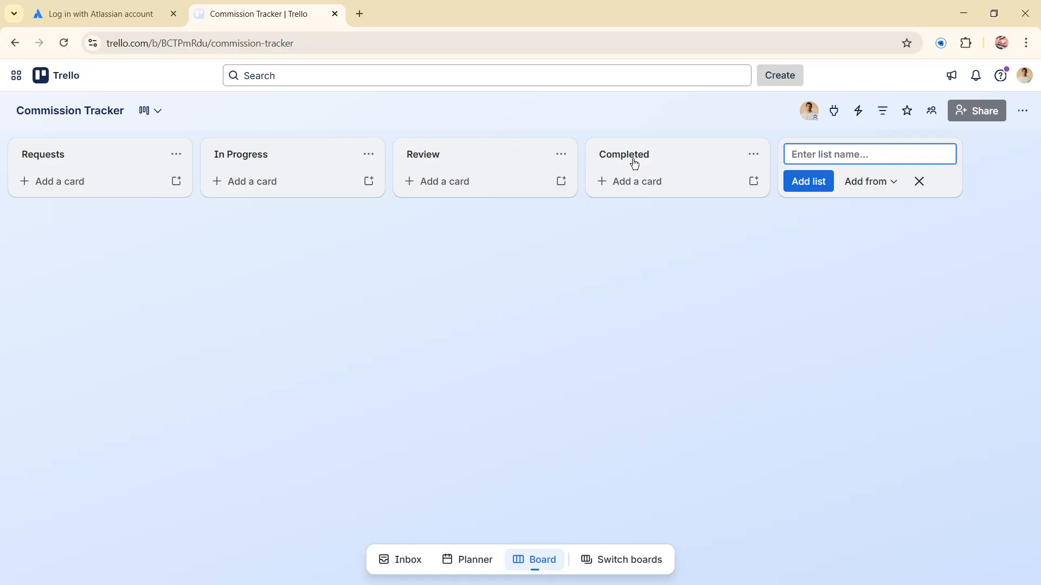
click(477, 380)
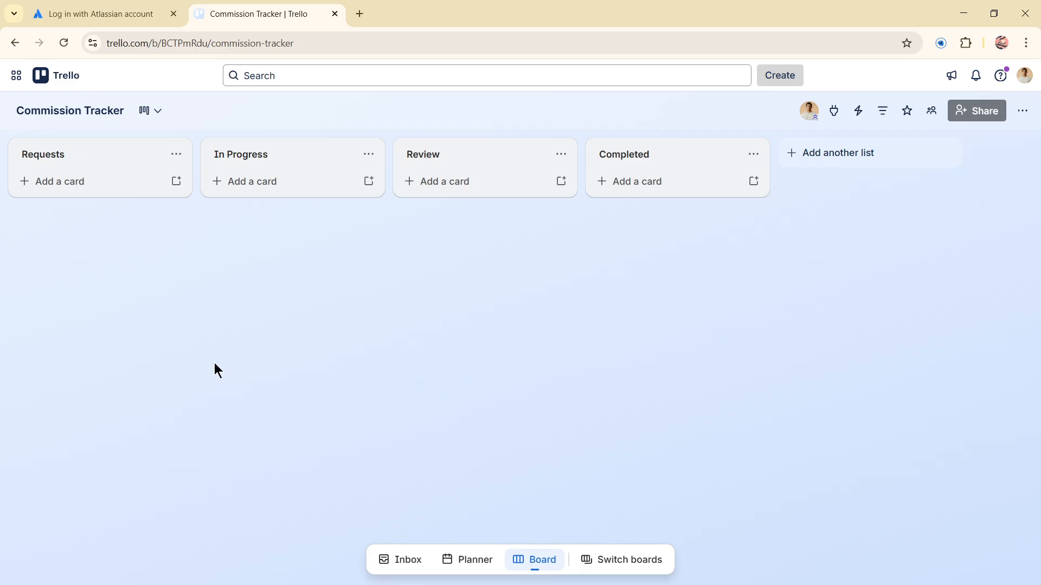
Add a card titled Abstract Project to the Requests list.
click(63, 186)
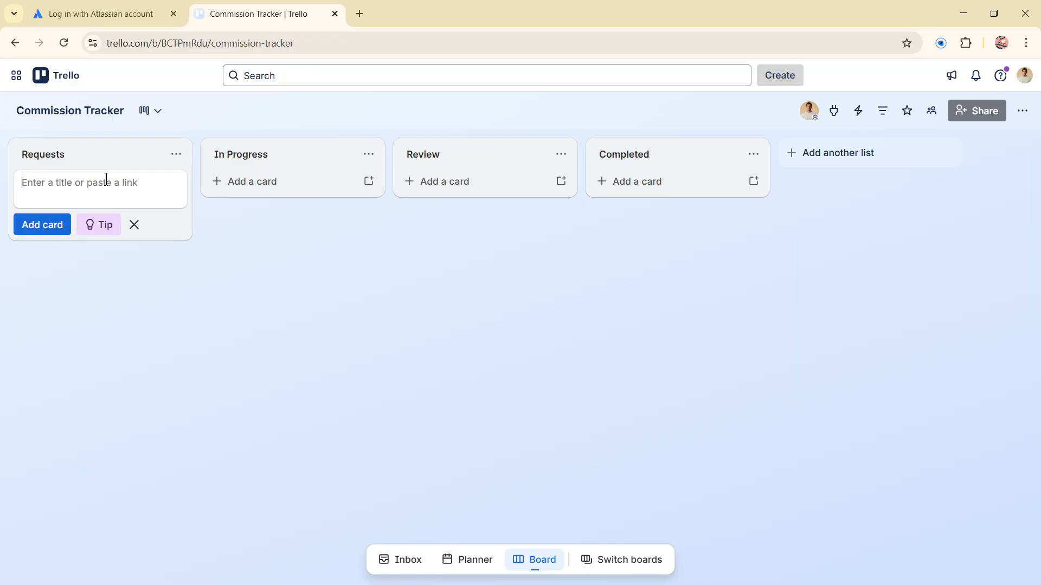
text(Ab)
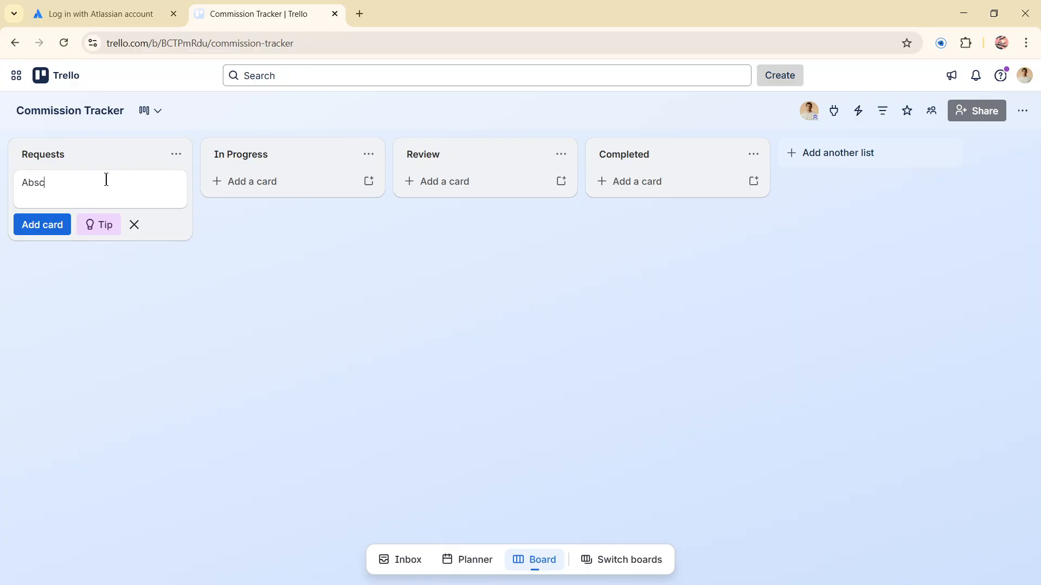
text(stract Project)
key(Return)
Open the Abstract Project card and give its green label the title Sketch.
click(107, 183)
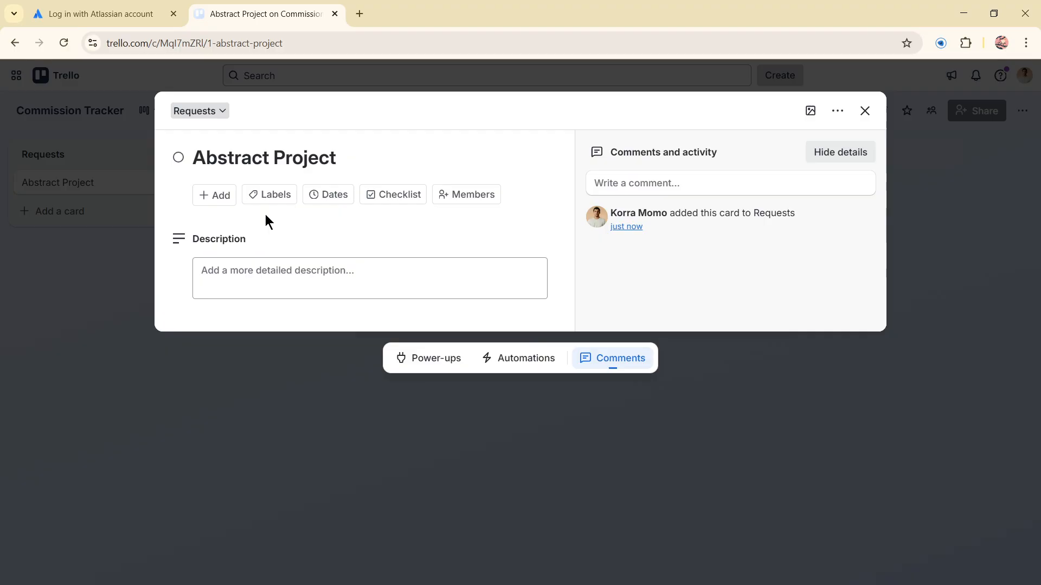
click(274, 195)
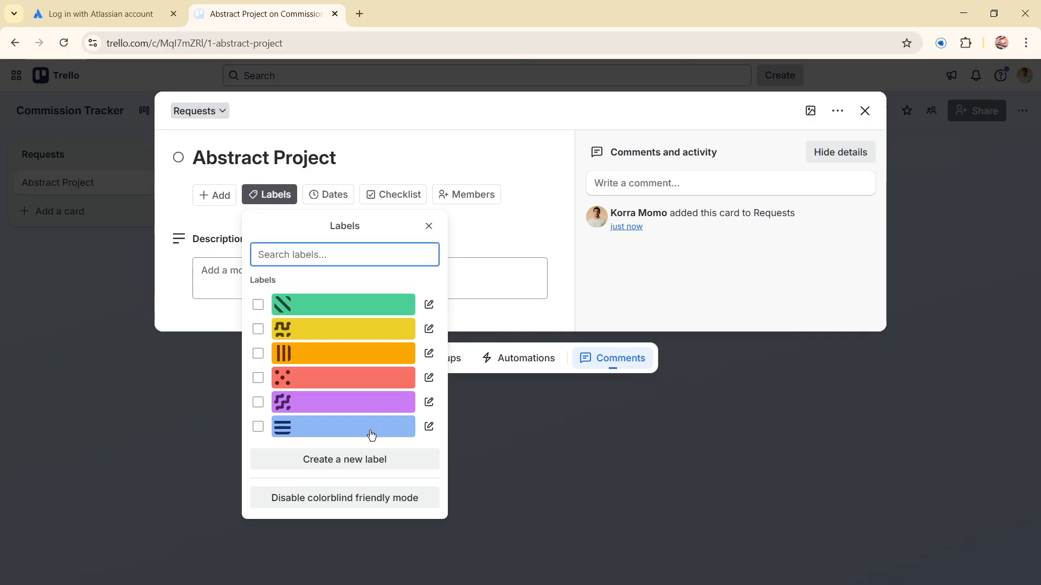
click(430, 305)
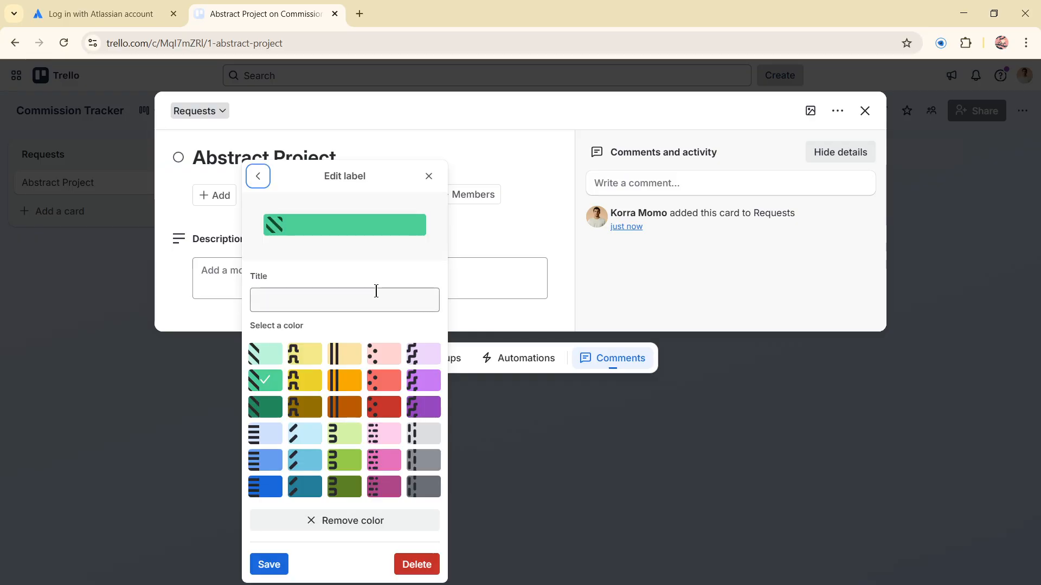
click(370, 296)
text(Sketch)
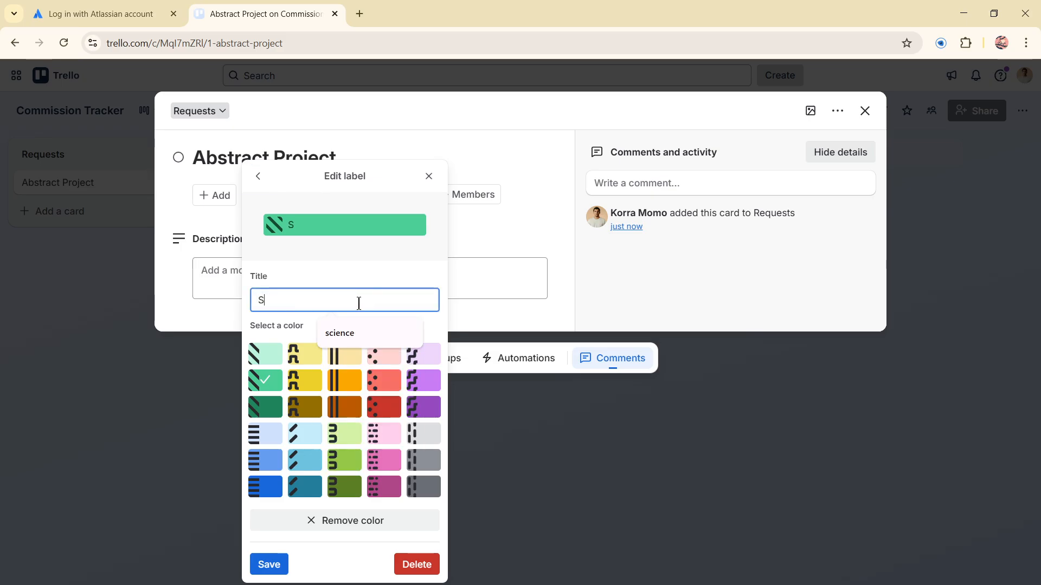
key(Return)
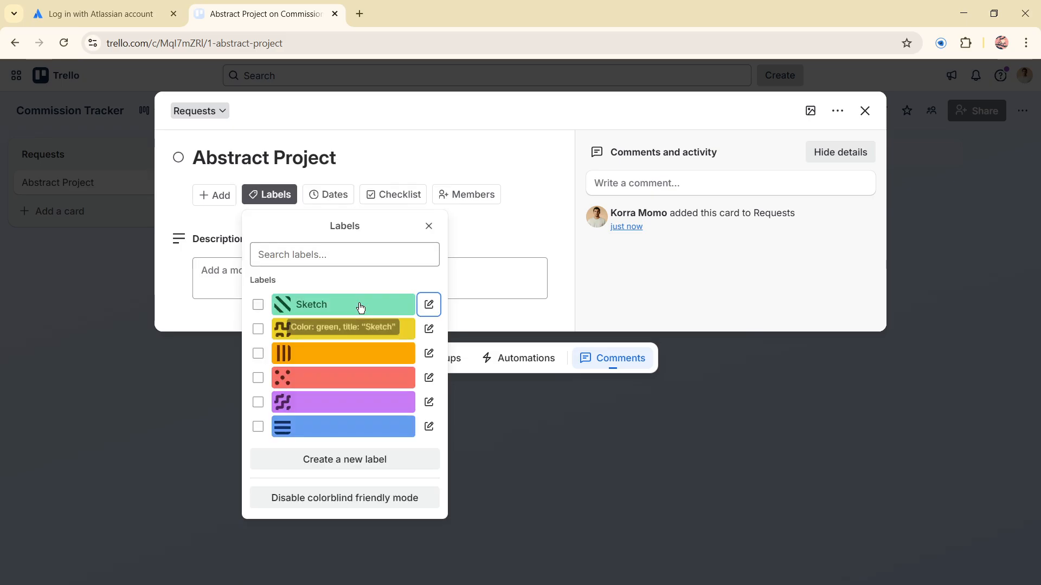
Give the yellow label the title Line art.
click(429, 330)
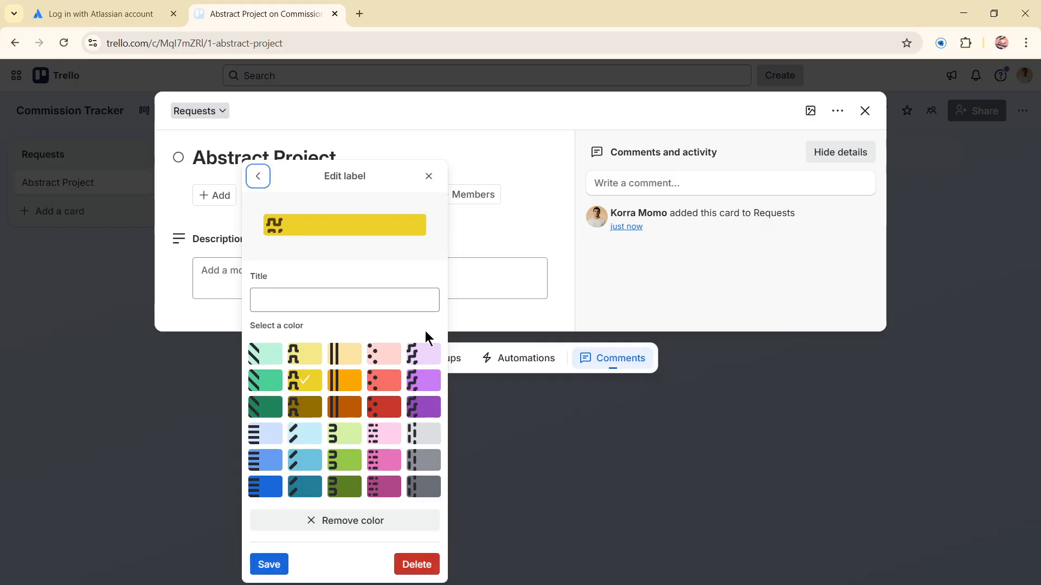
key(Return)
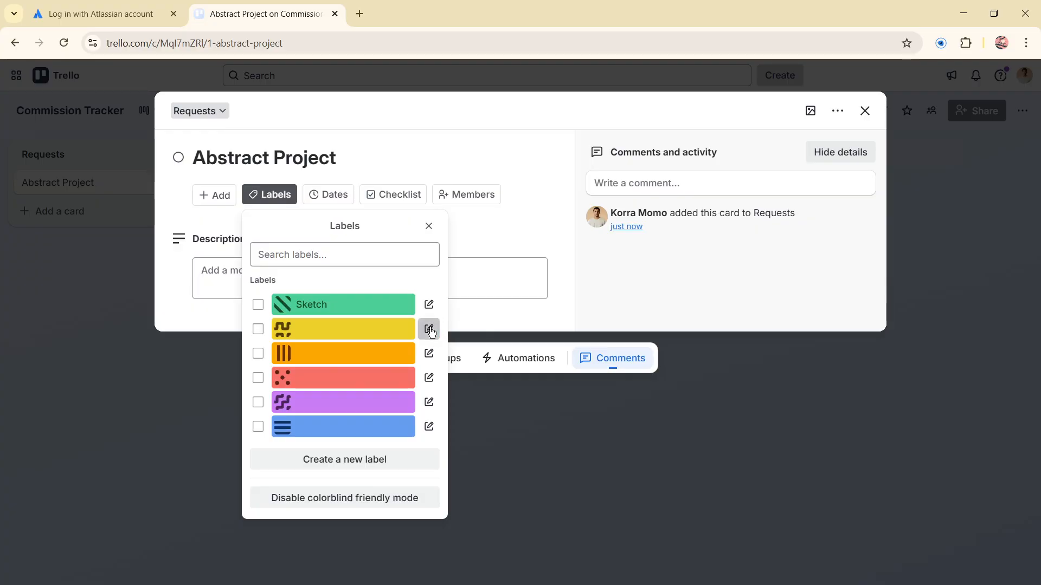
click(430, 331)
click(342, 307)
text(inp)
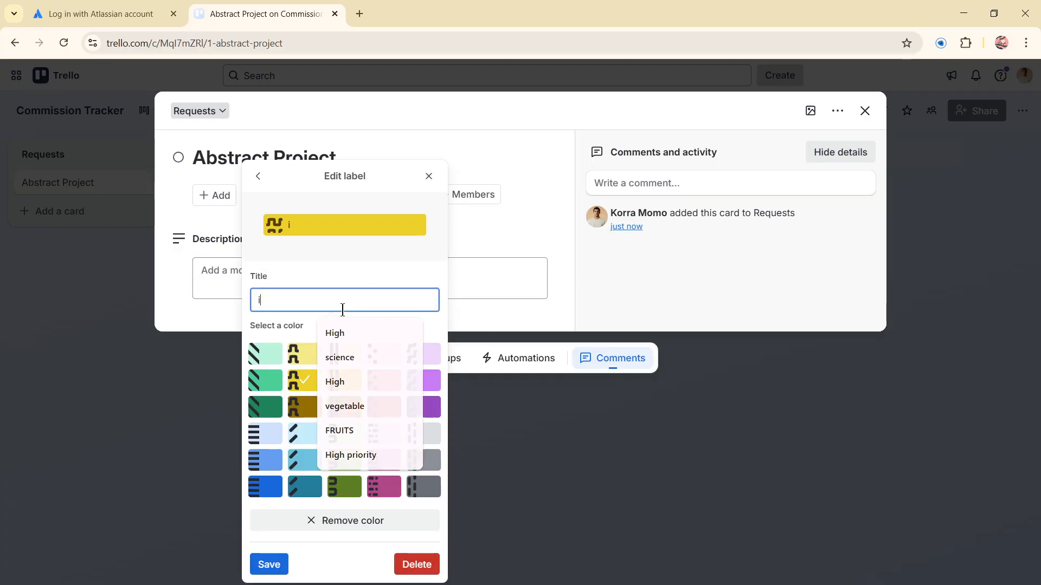
key(BackSpace)
key(BackSpace)
key(BackSpace)
text(Line)
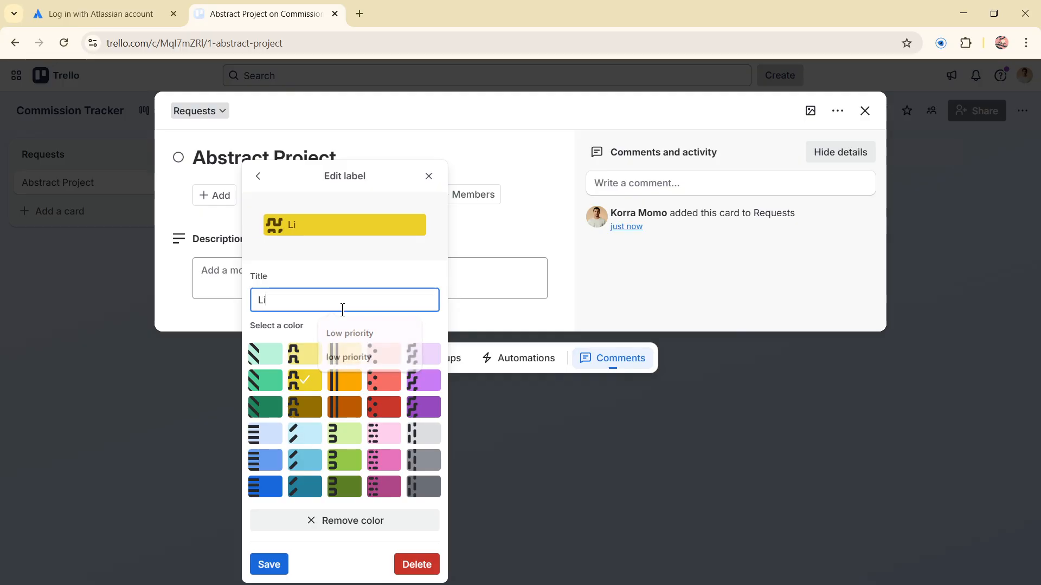
text( art)
key(Return)
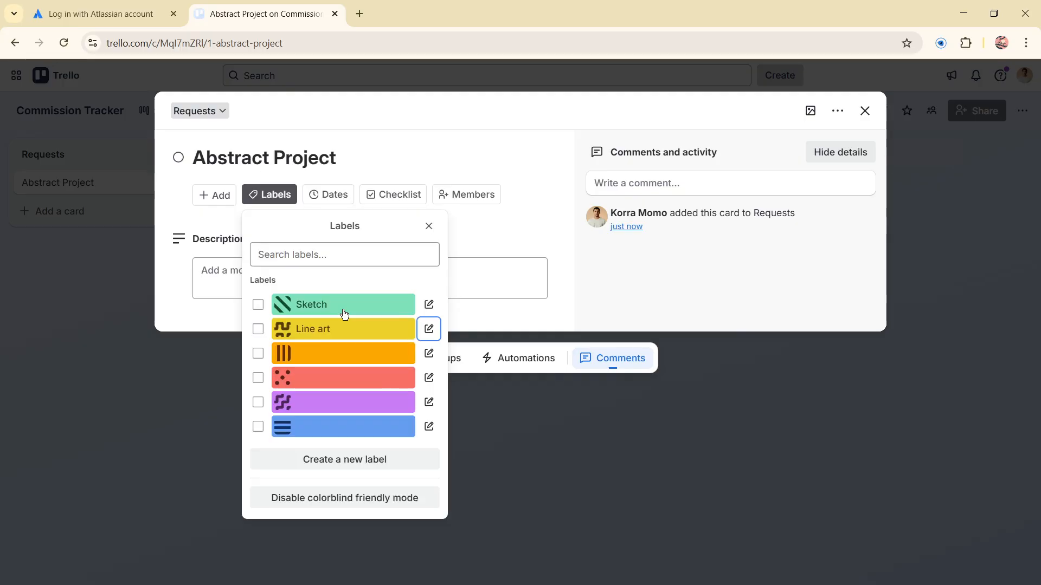
Give the orange label the title Color.
click(429, 355)
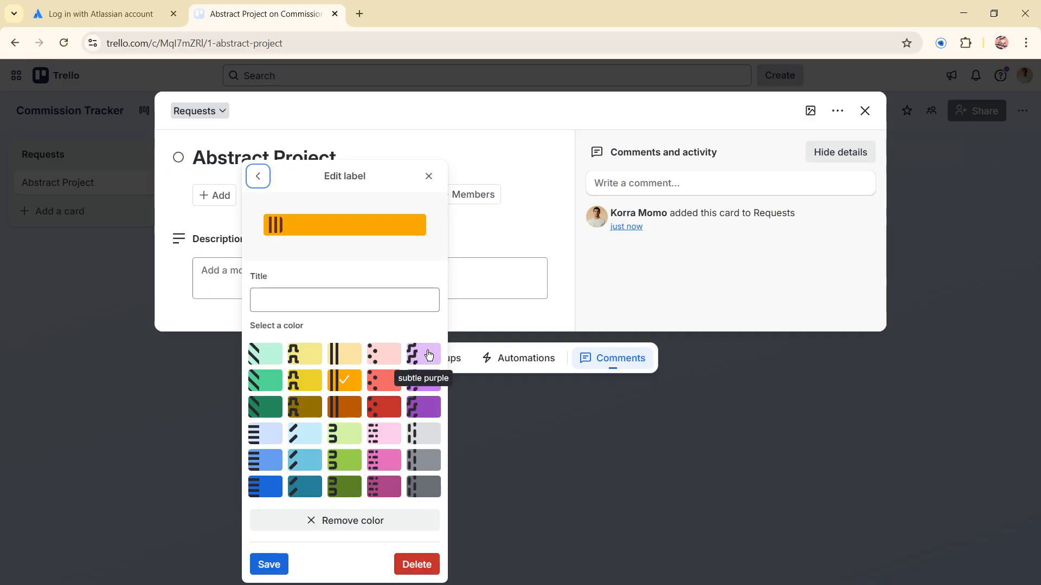
key(Escape)
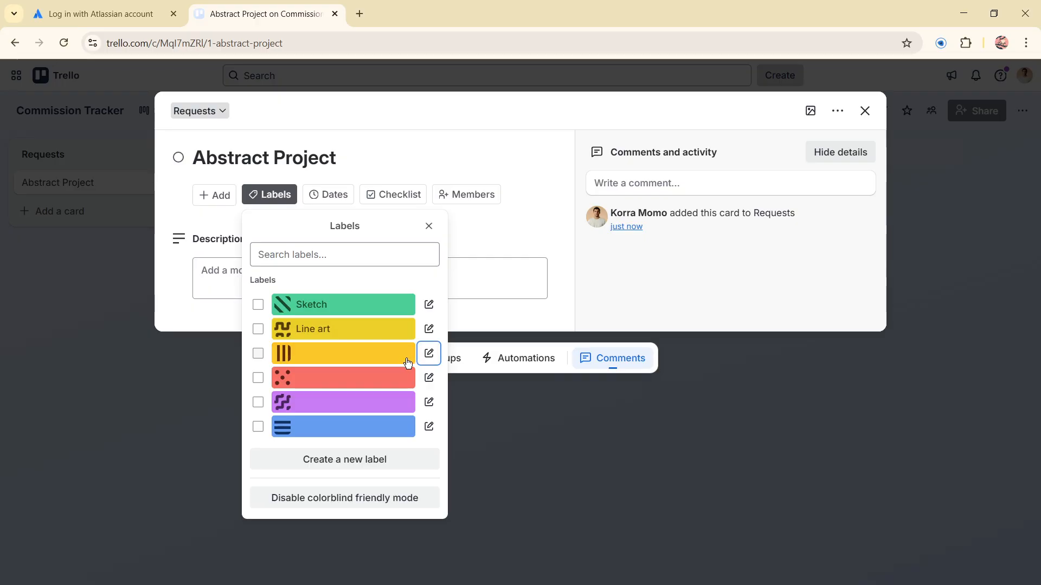
click(429, 355)
click(324, 298)
text(C)
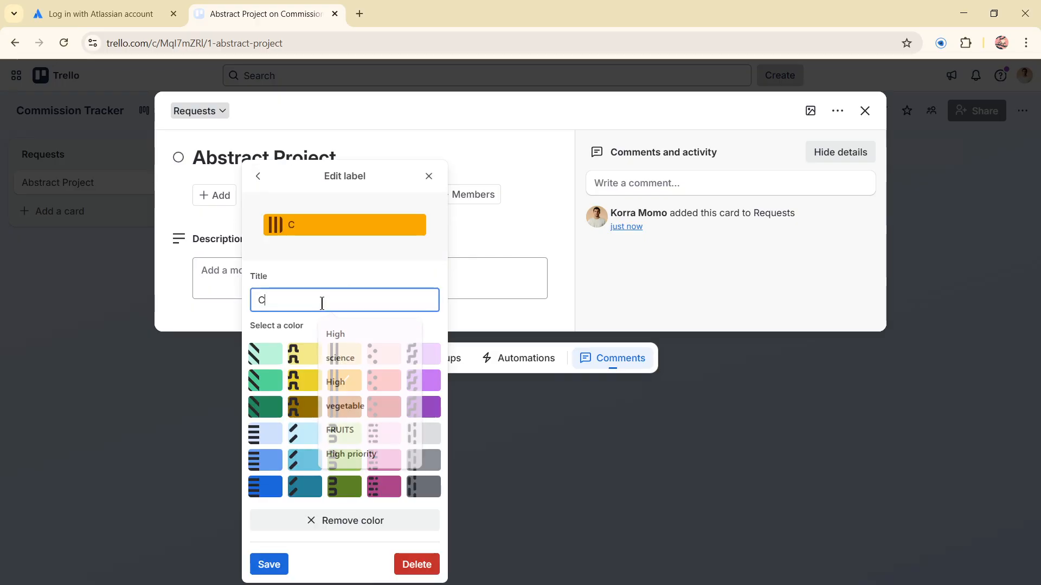
text(olor)
key(Return)
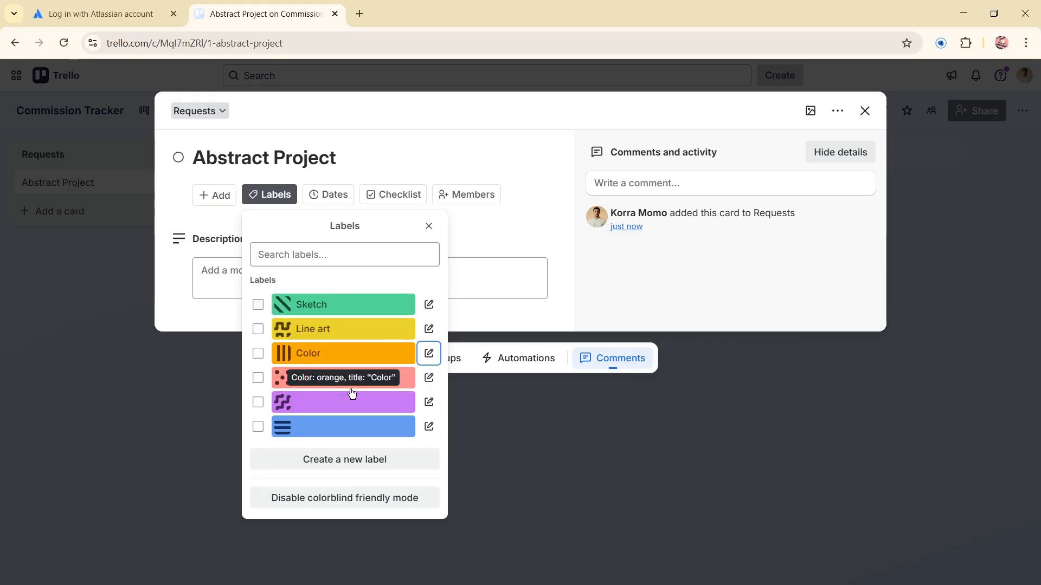
Give the red label the title Shading.
click(430, 382)
click(339, 293)
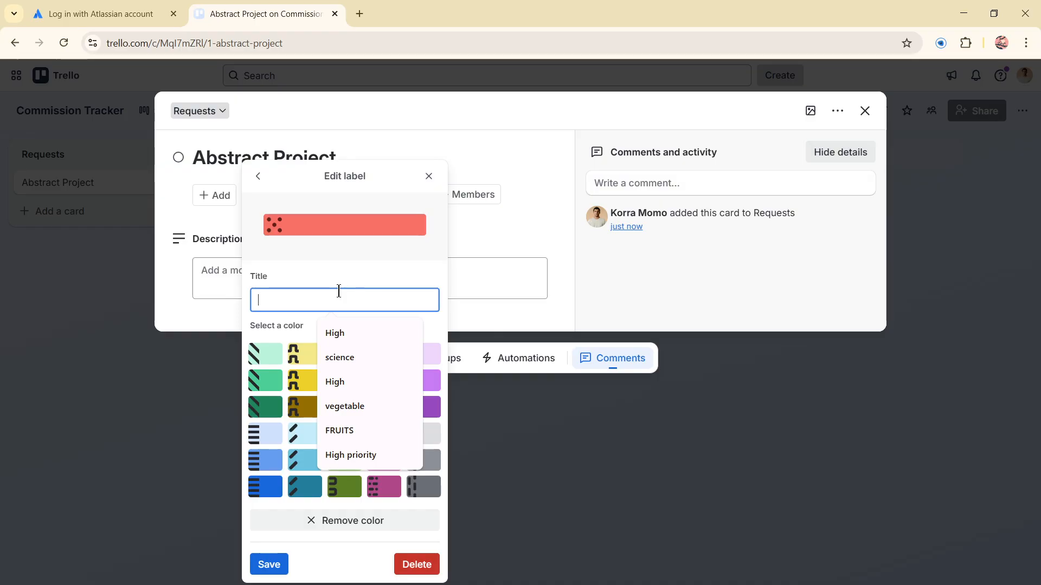
text(S)
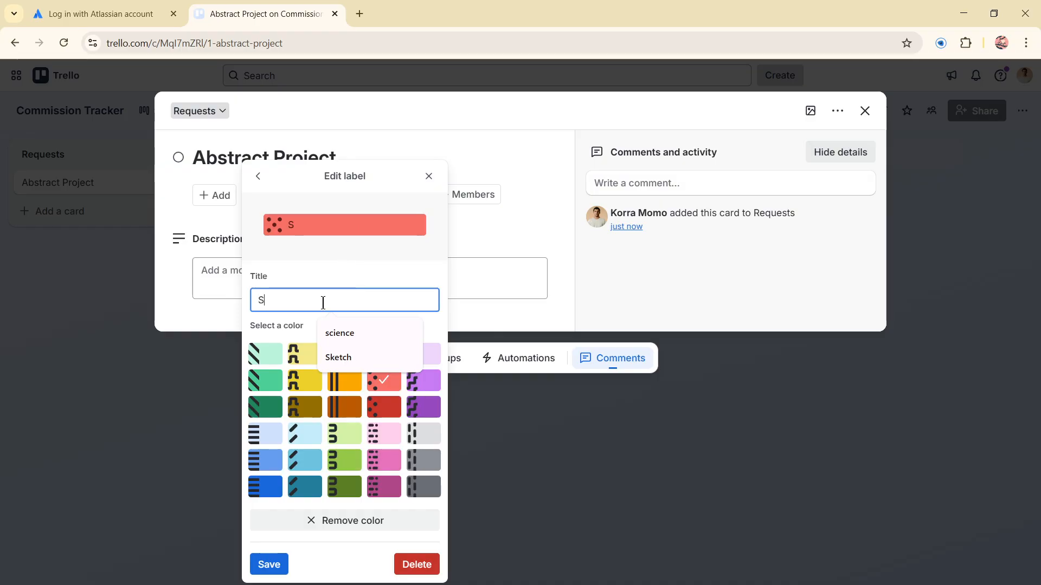
text(hading)
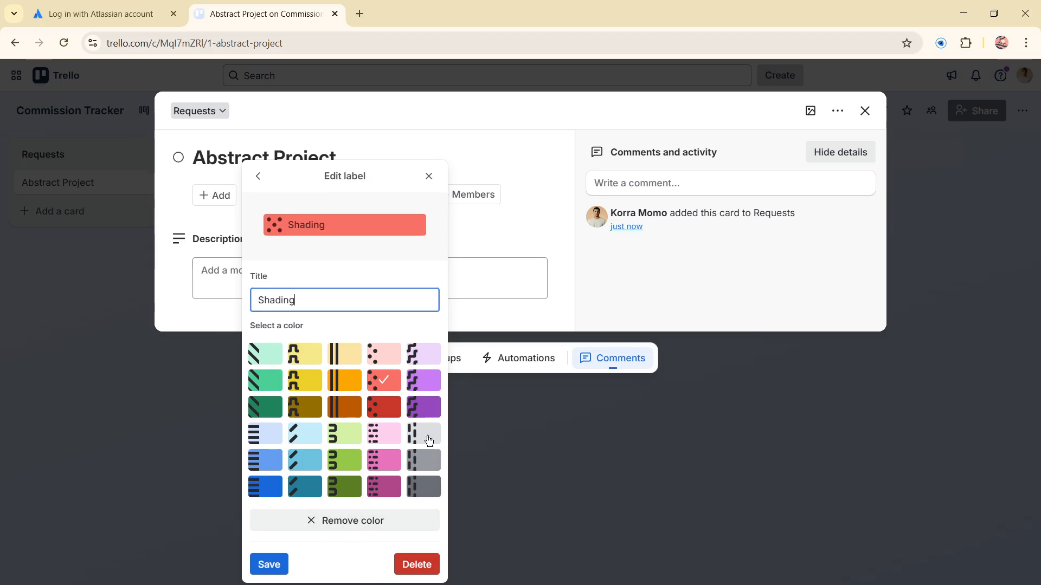
key(Return)
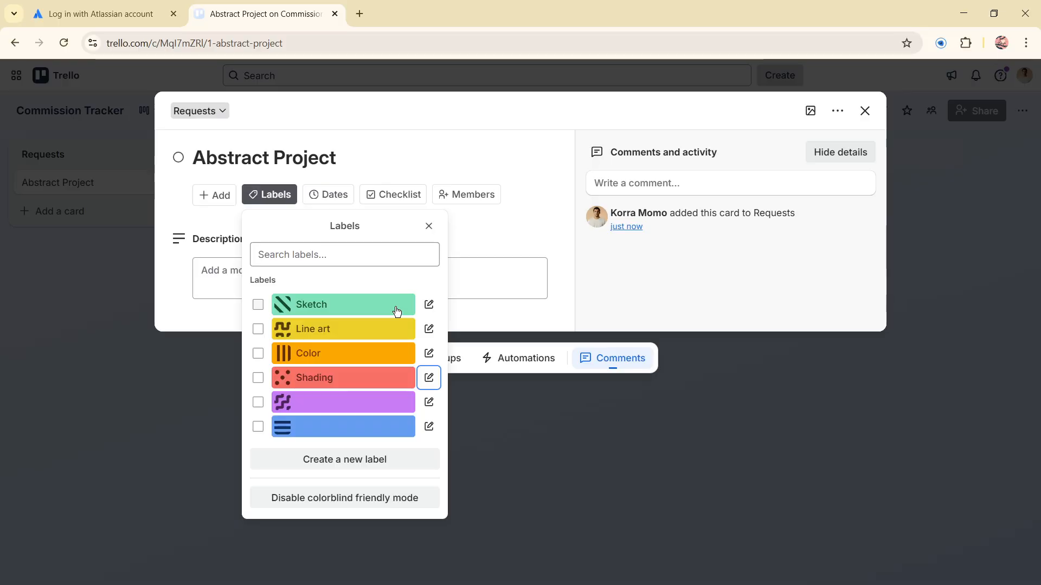
Apply the green Sketch label to the Abstract Project card and close the card.
click(431, 225)
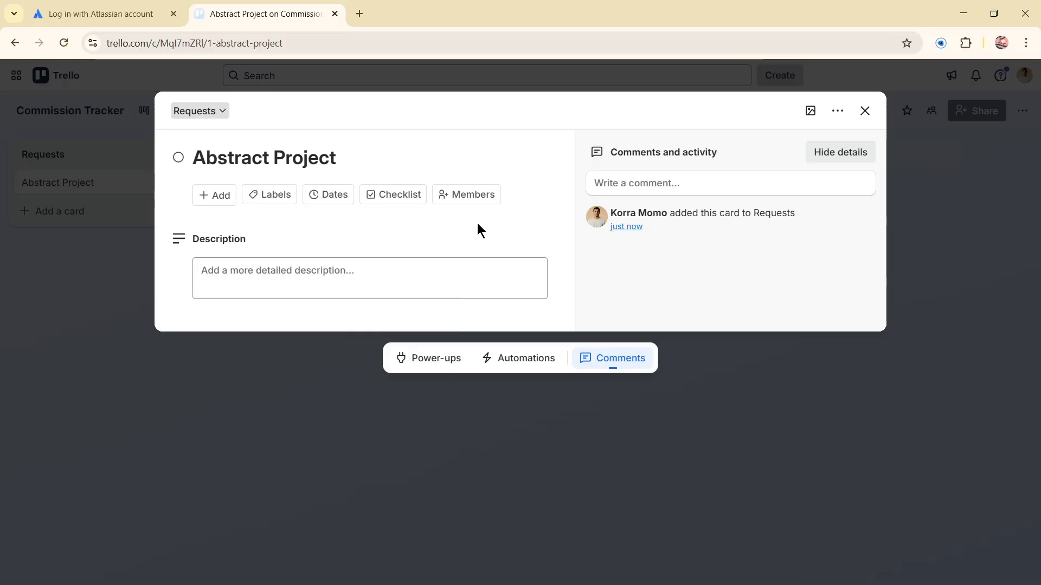
click(272, 198)
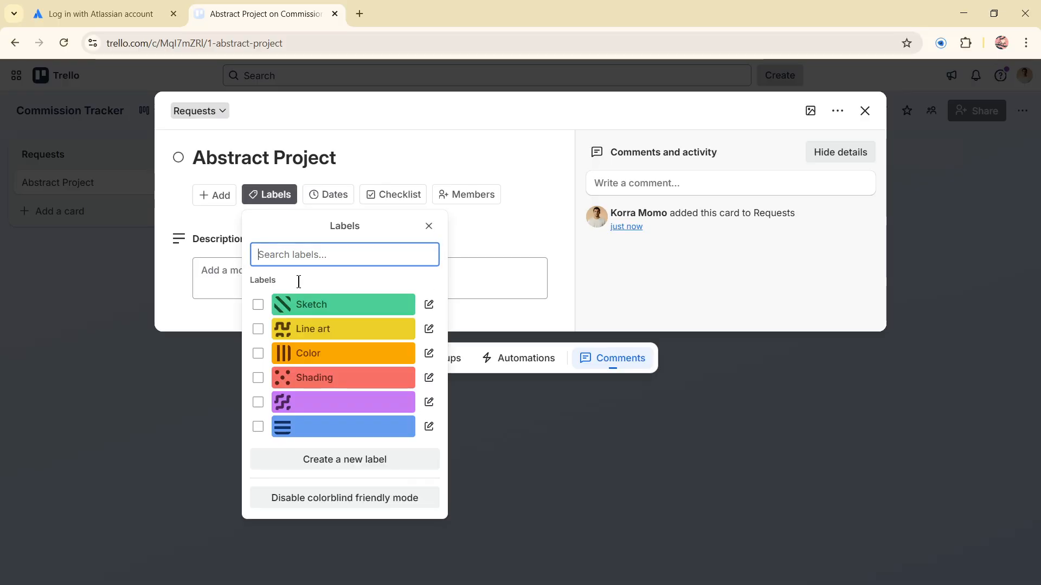
click(325, 306)
click(85, 348)
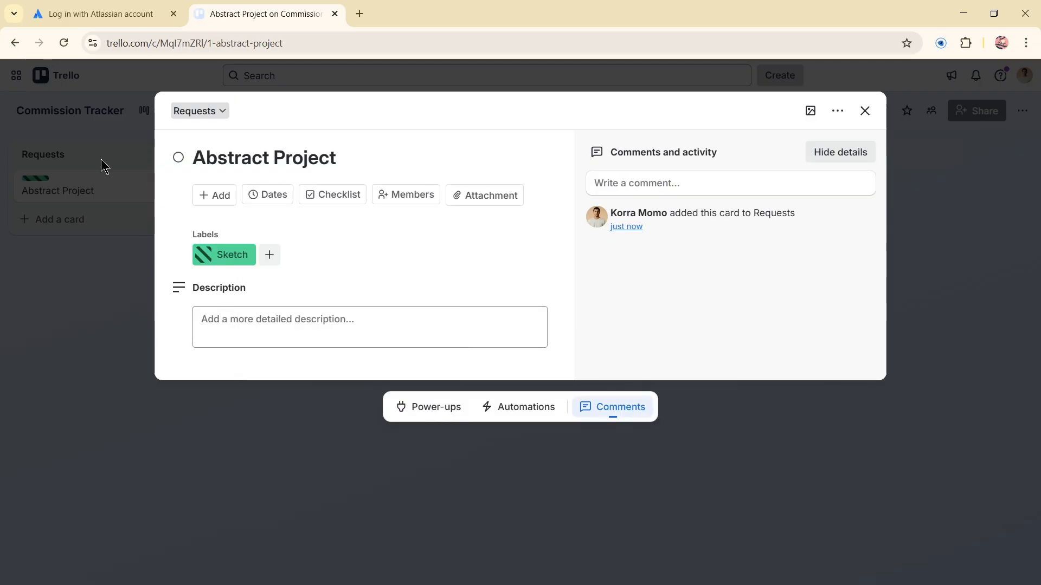
click(102, 157)
drag(84, 192, 107, 192)
Set the Abstract Project card's start date to 3/25/2026 and its due date to March 28, 2026.
click(107, 193)
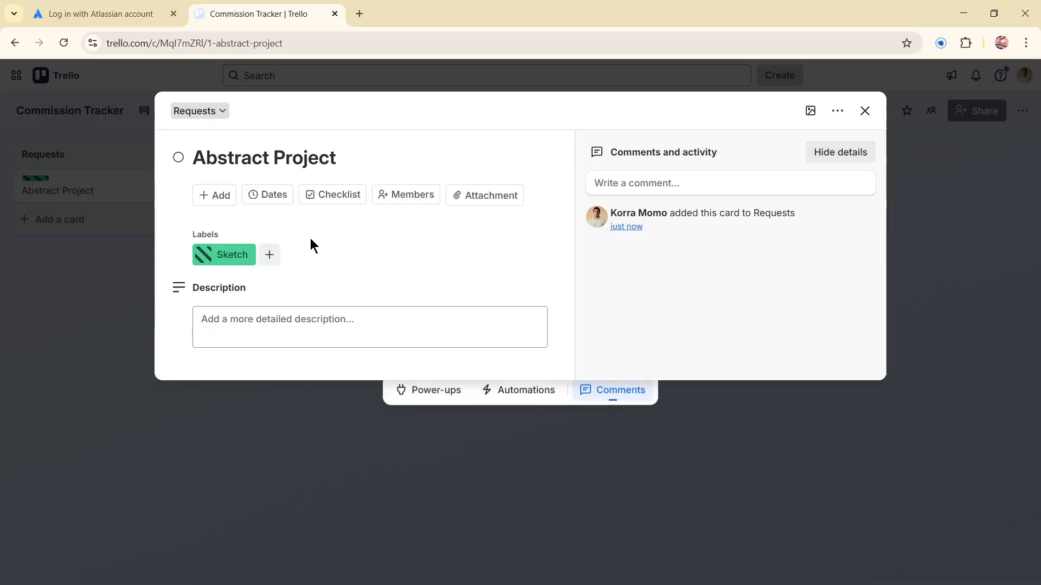
click(281, 195)
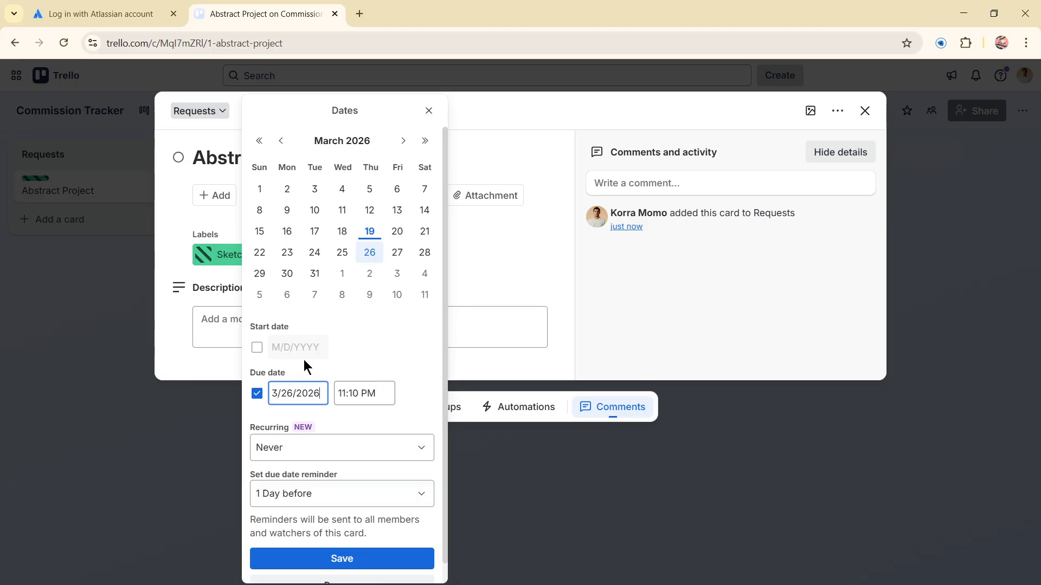
click(257, 348)
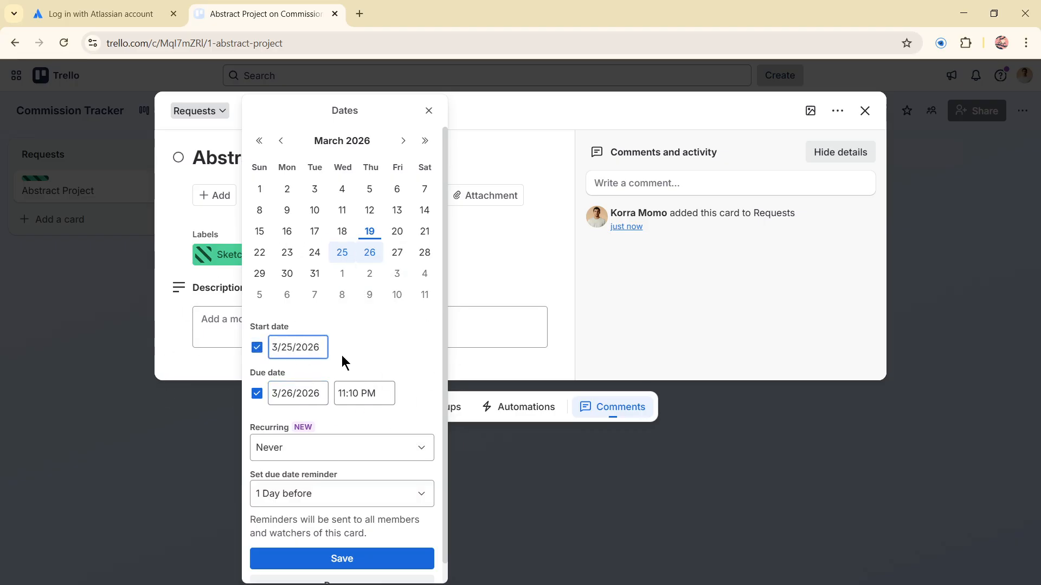
click(312, 393)
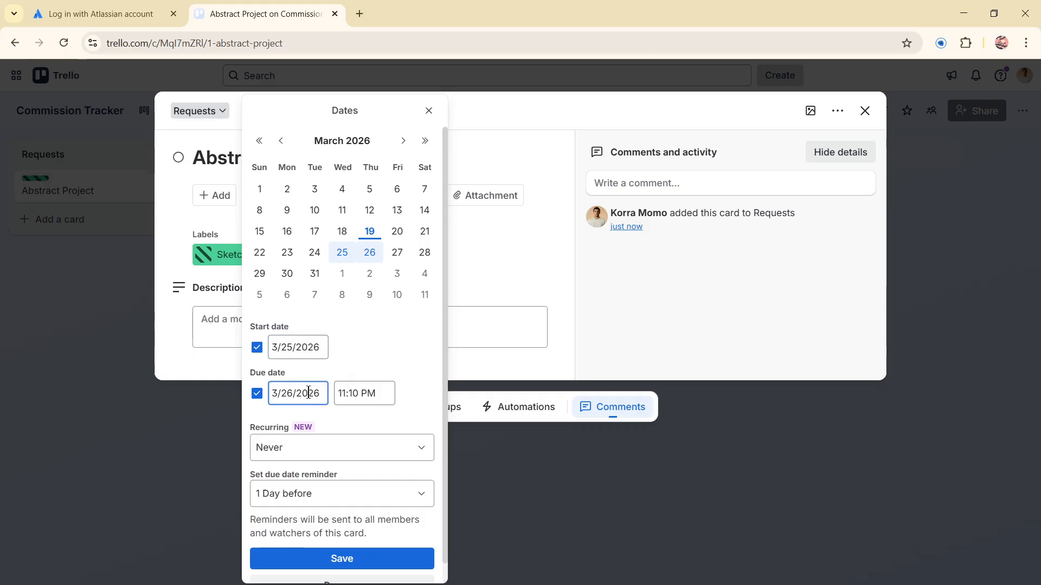
click(424, 253)
click(369, 559)
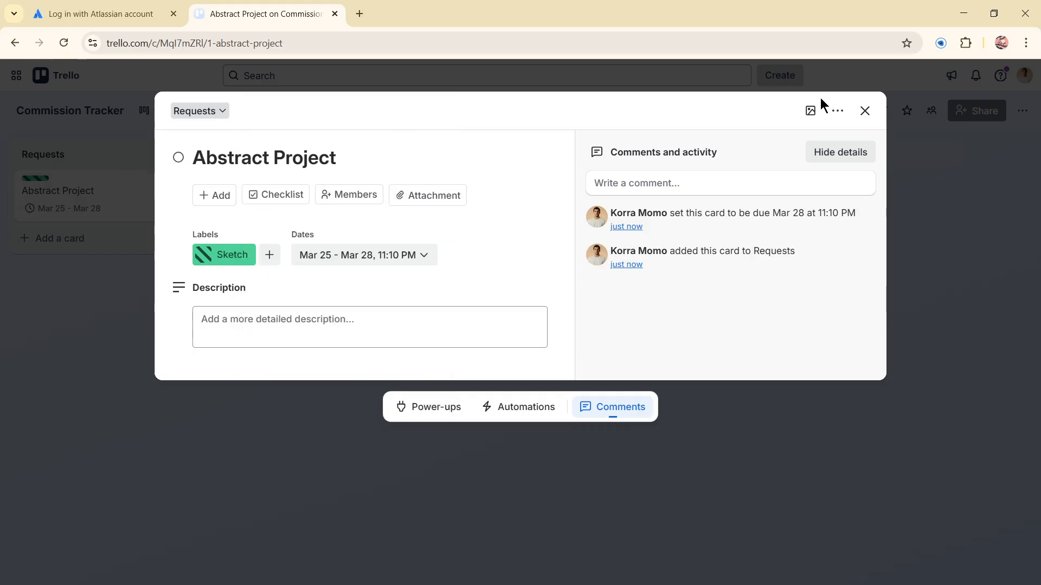
click(863, 110)
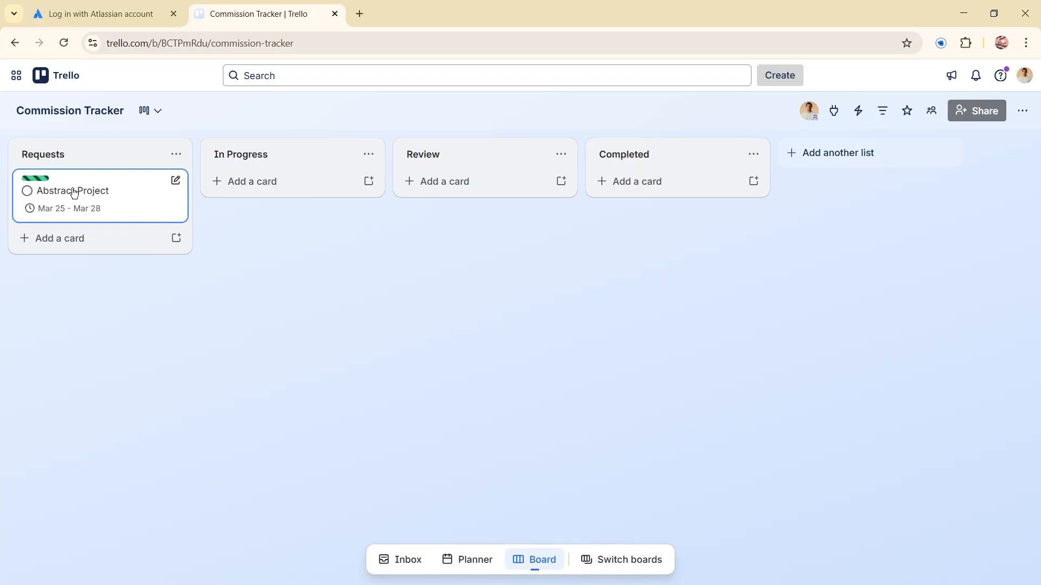
Move the Abstract Project card to the In Progress list and replace its Sketch label with Line art.
drag(74, 190, 288, 209)
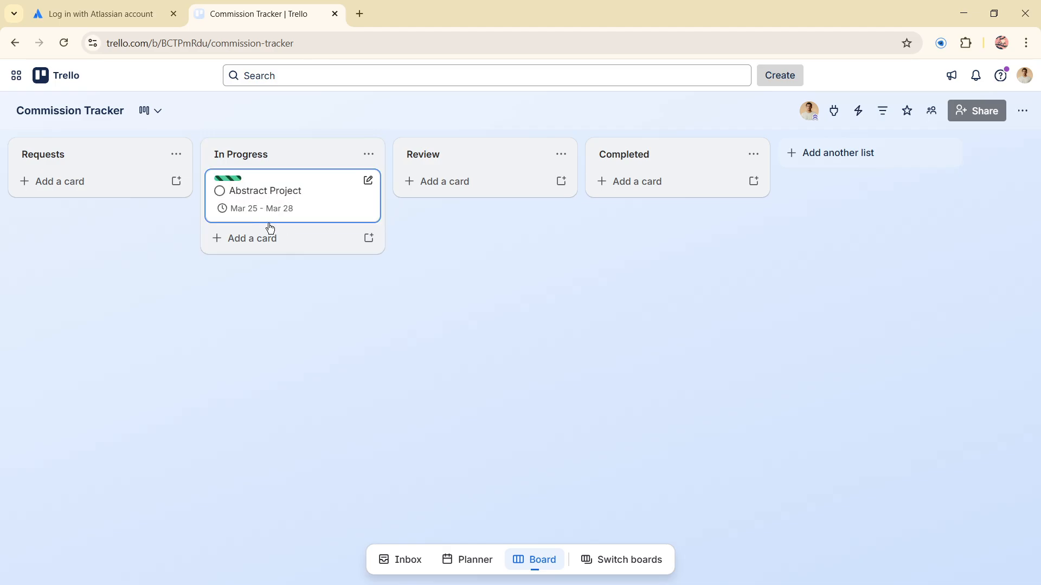
click(323, 199)
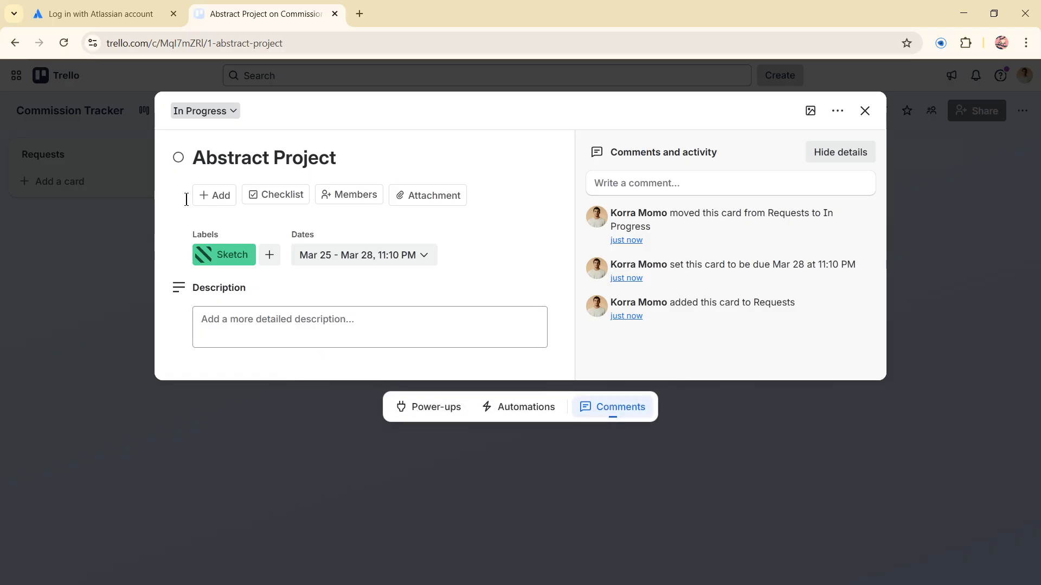
click(251, 261)
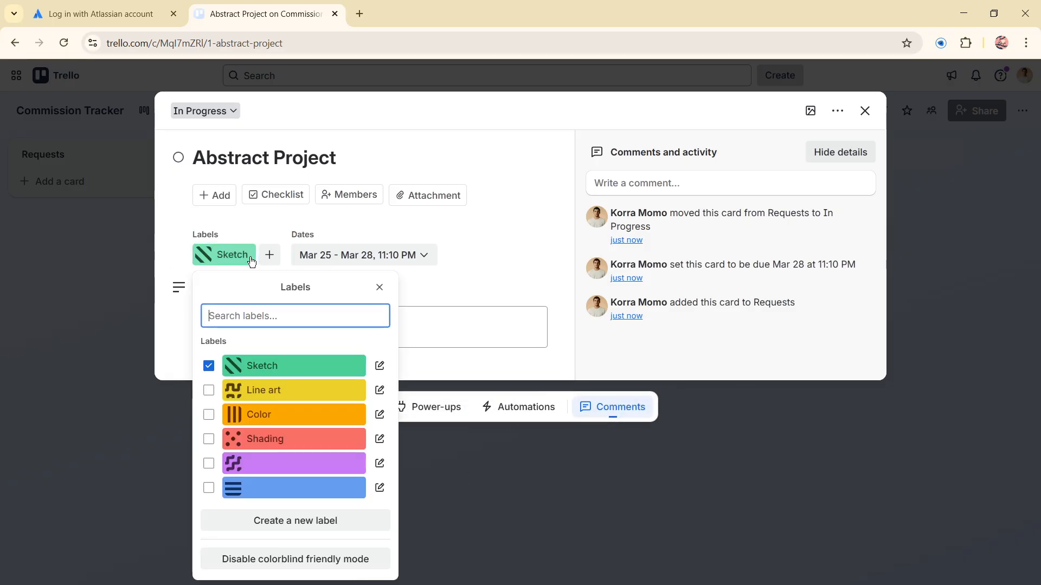
click(209, 390)
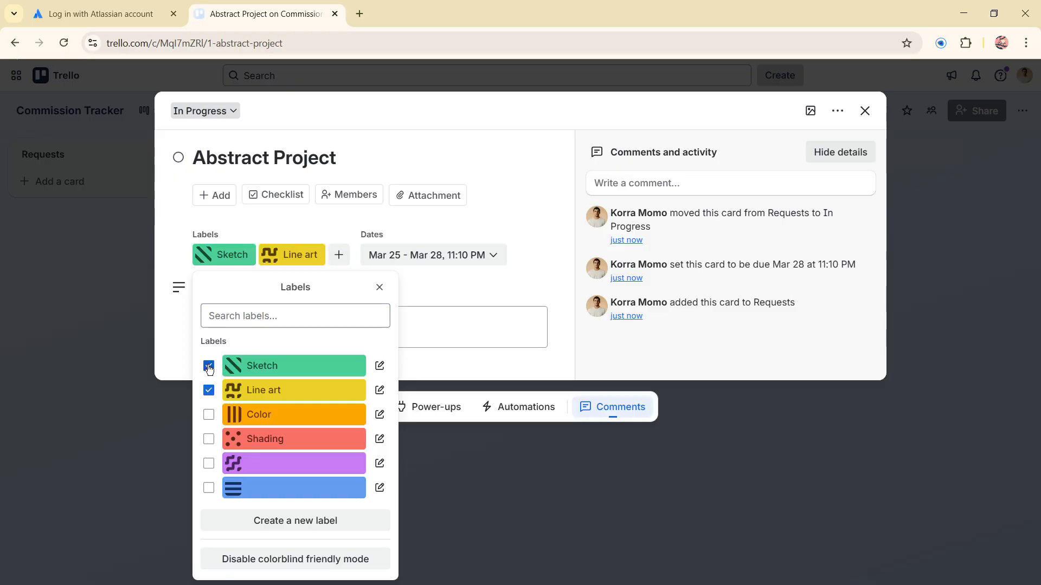
click(208, 366)
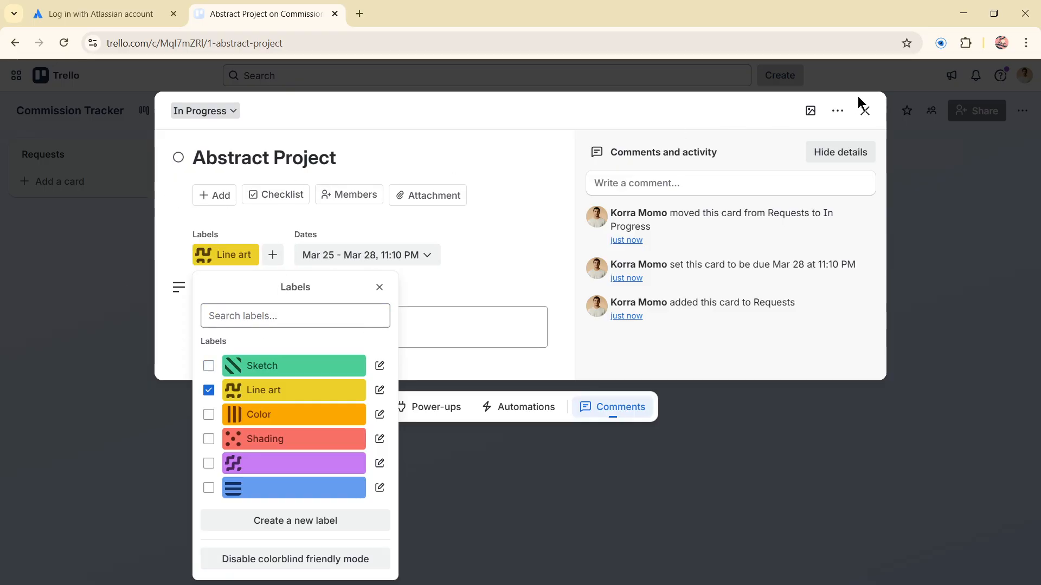
click(864, 111)
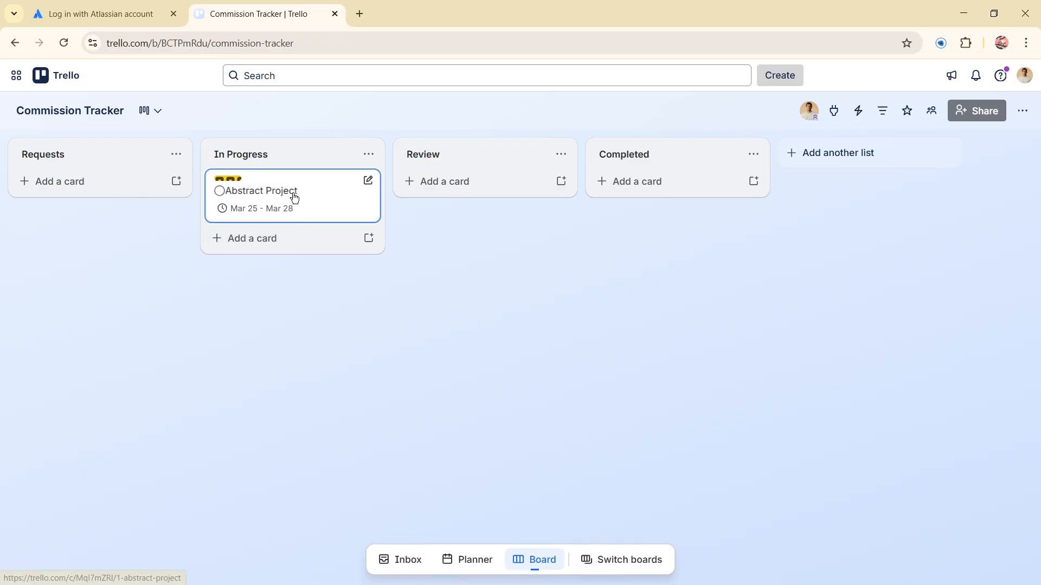
Move the Abstract Project card to the Completed list and replace its Line art label with Color.
drag(569, 194, 659, 187)
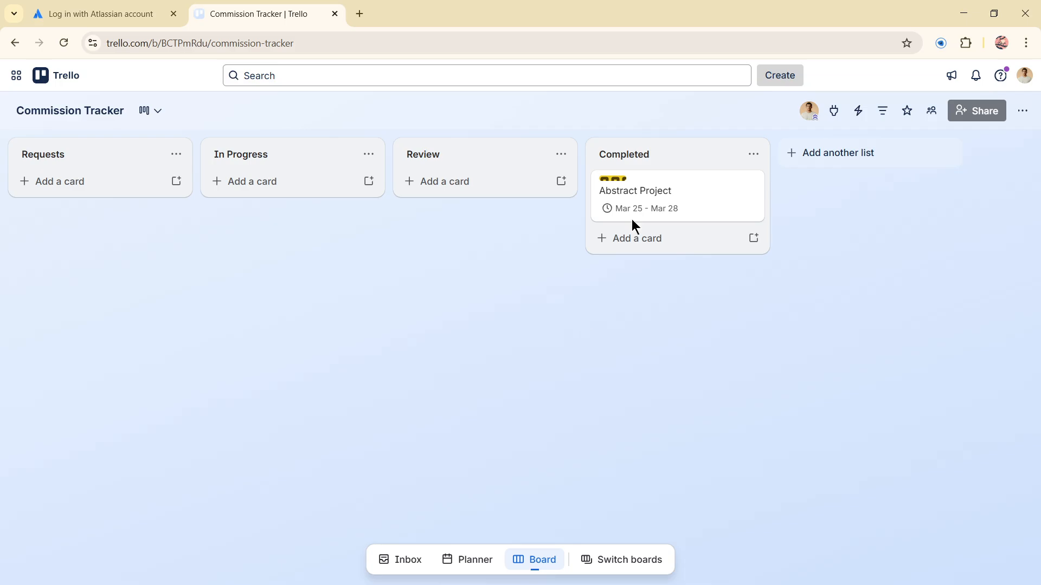
click(693, 191)
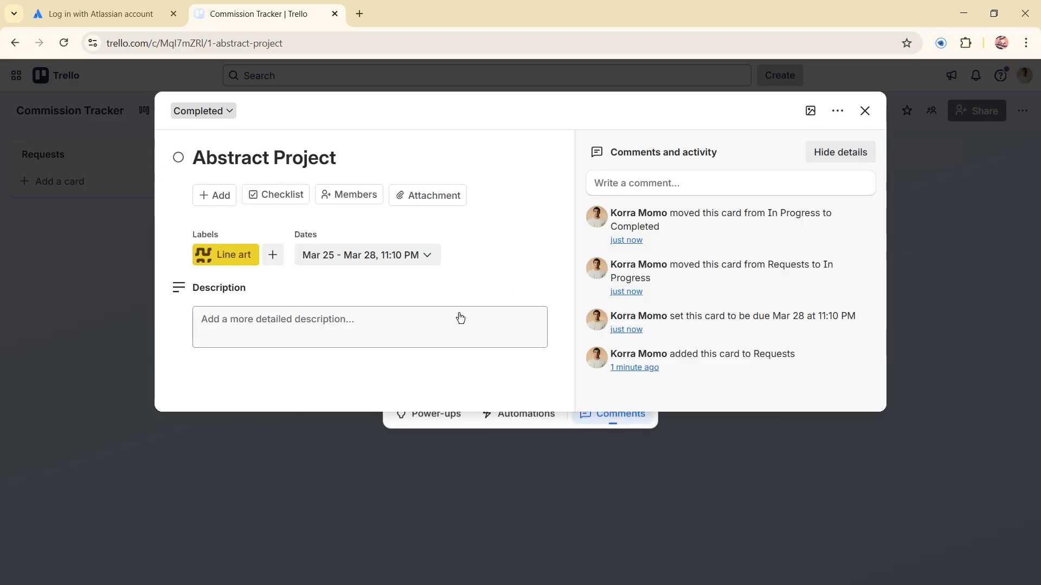
click(240, 266)
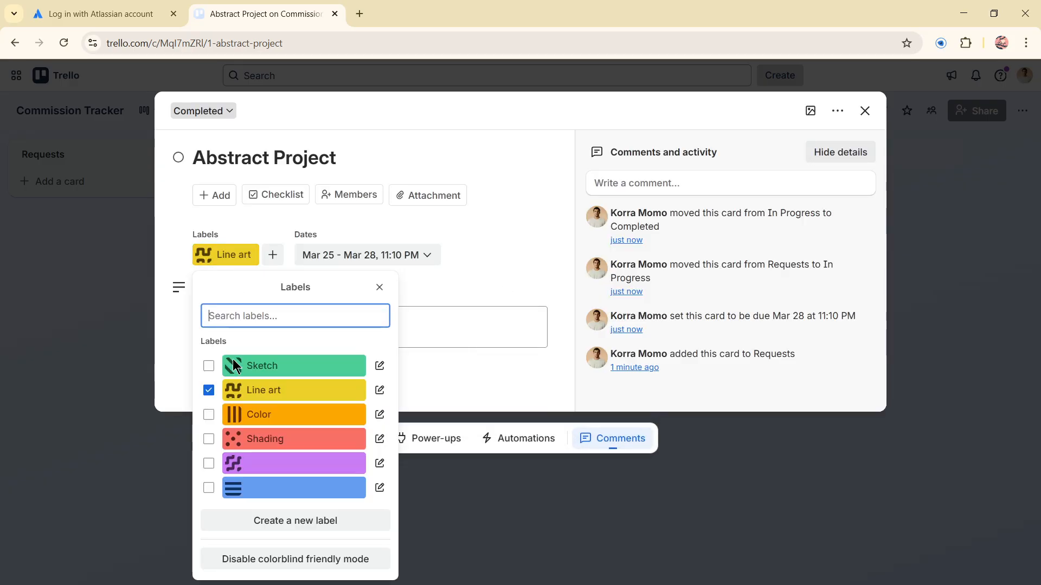
click(208, 415)
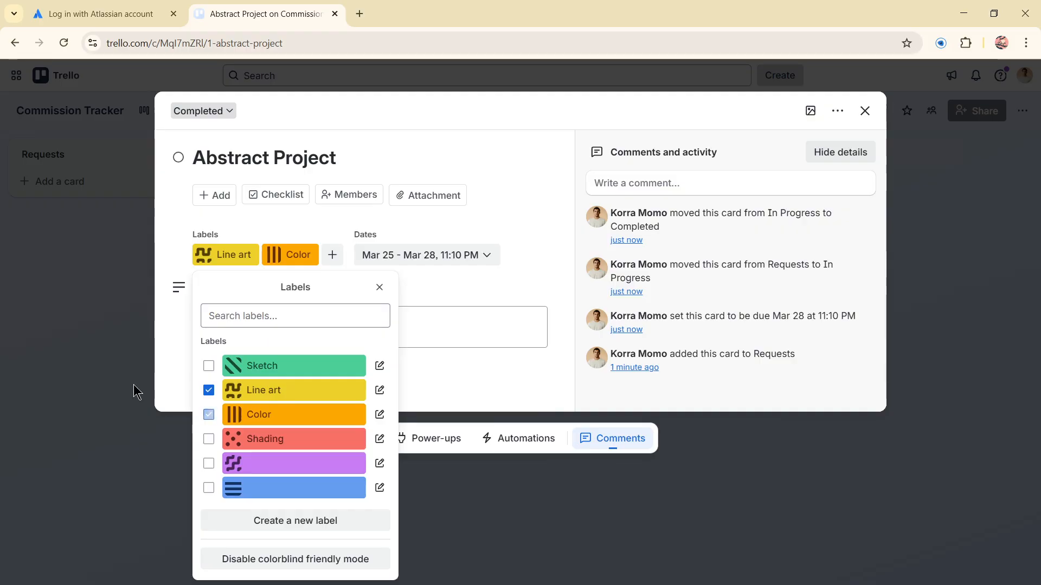
click(115, 367)
click(230, 256)
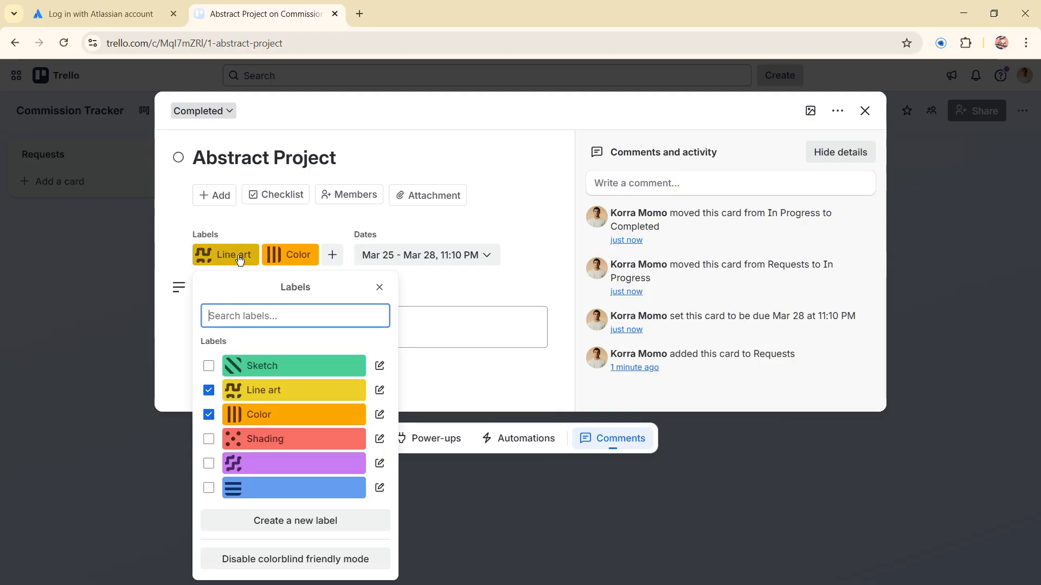
click(208, 390)
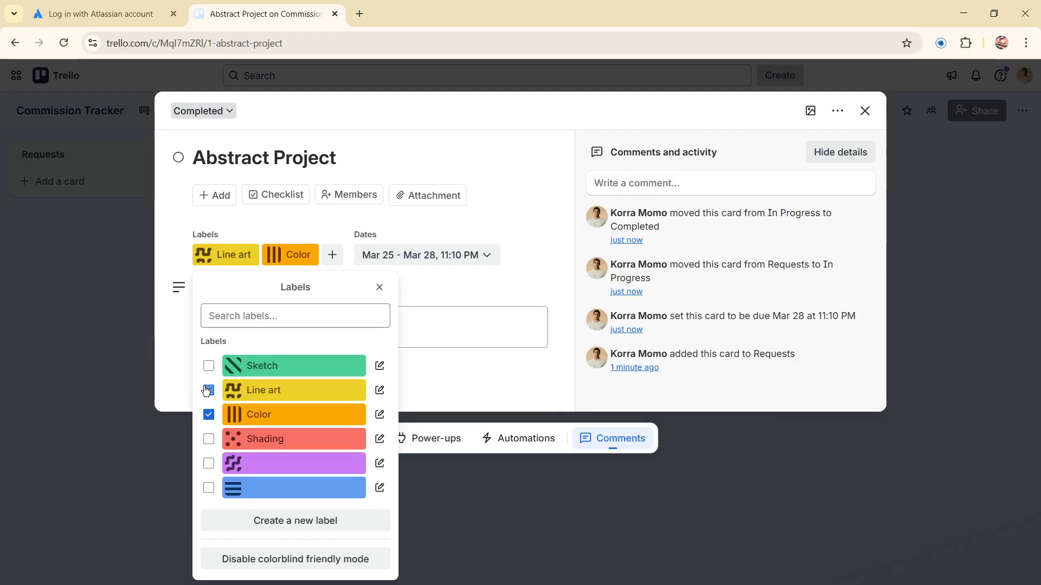
click(863, 110)
click(863, 110)
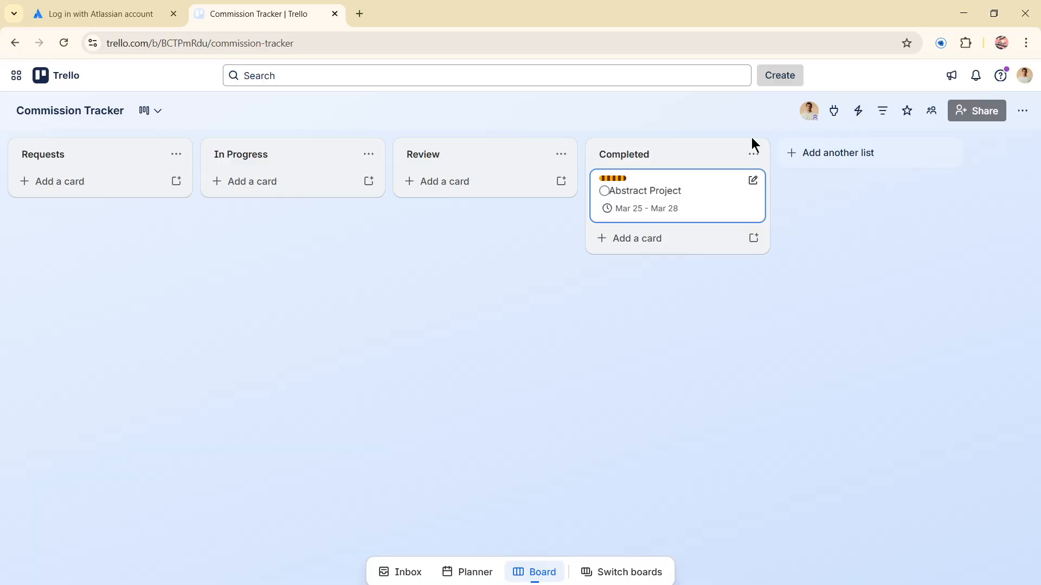
drag(647, 190, 599, 200)
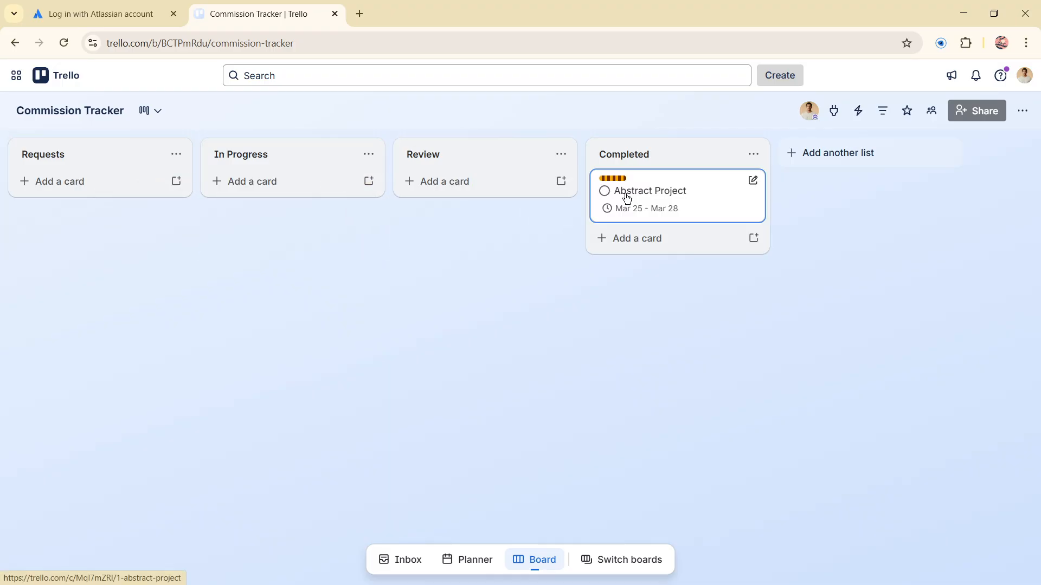